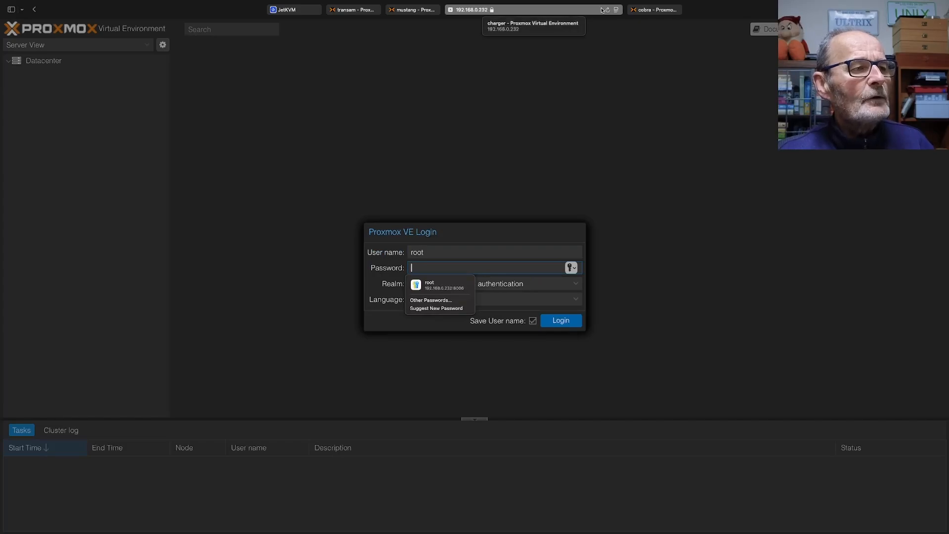
On the transam node, create a datacenter cluster named batcave with 192.168.0.230 as link 0
{"action": "left_click", "coordinate": [649, 11]}
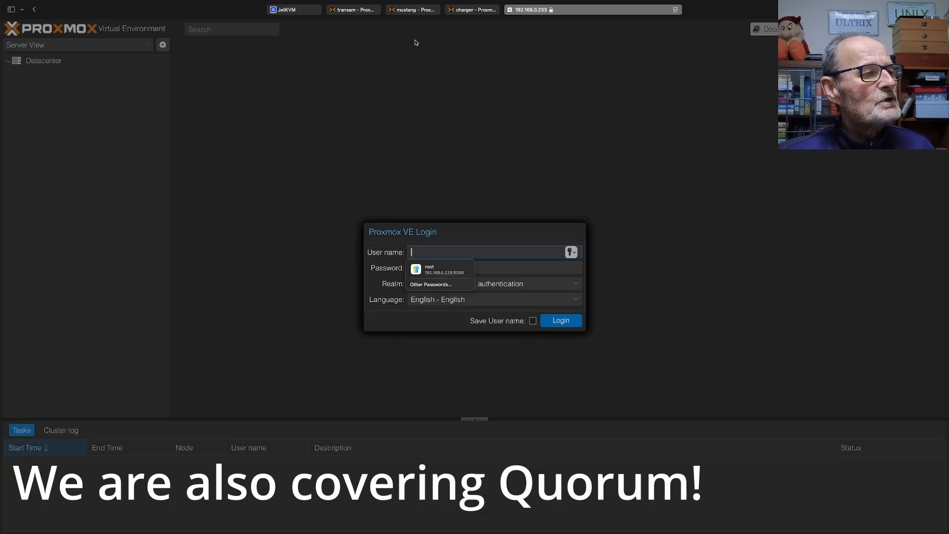
{"action": "left_click", "coordinate": [361, 11]}
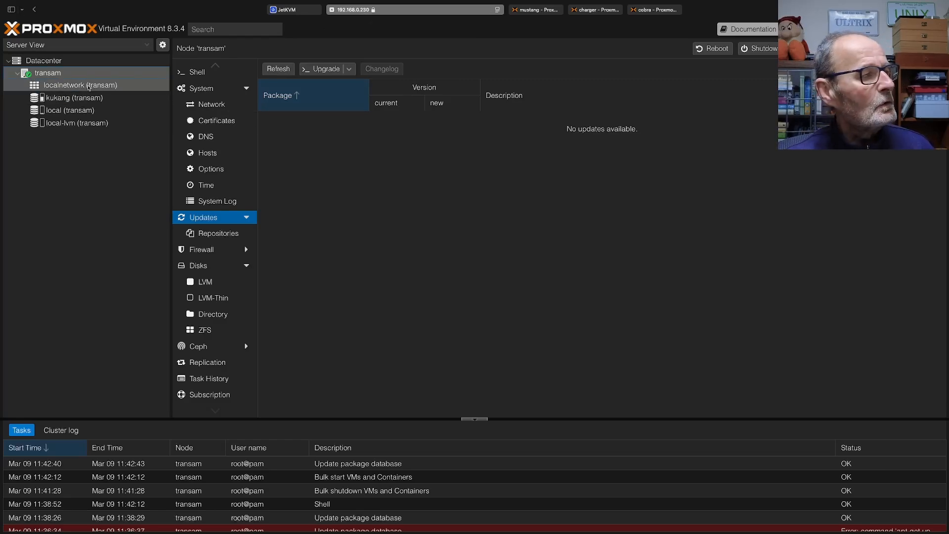
{"action": "left_click", "coordinate": [39, 61]}
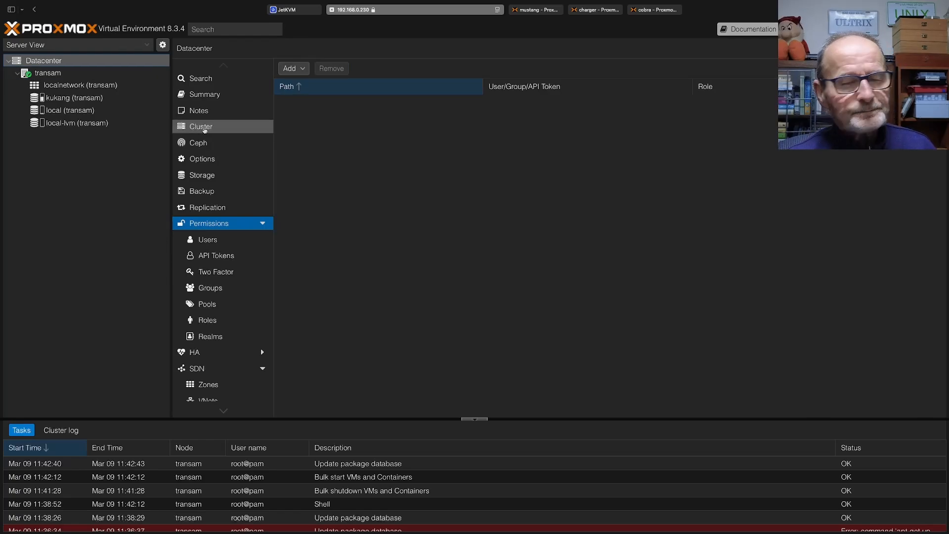
{"action": "left_click", "coordinate": [204, 130]}
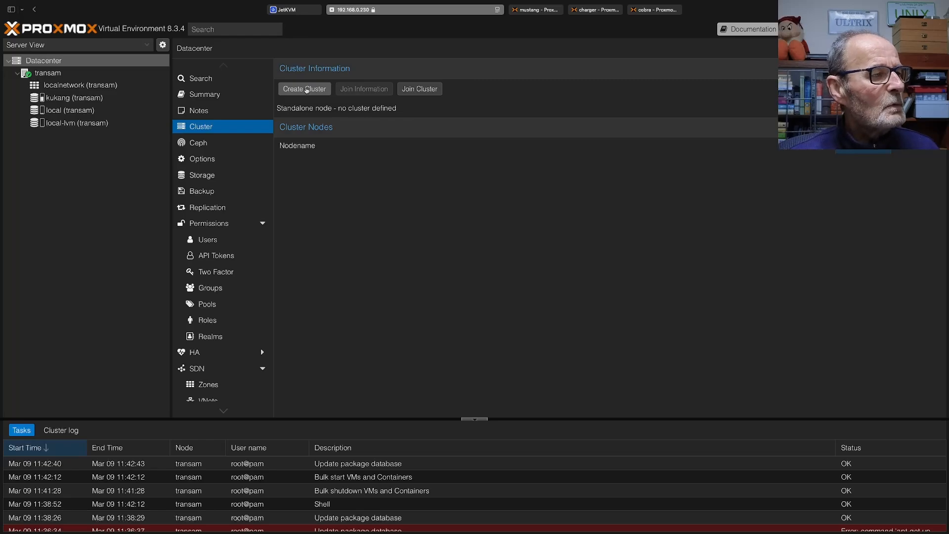
{"action": "left_click", "coordinate": [305, 89]}
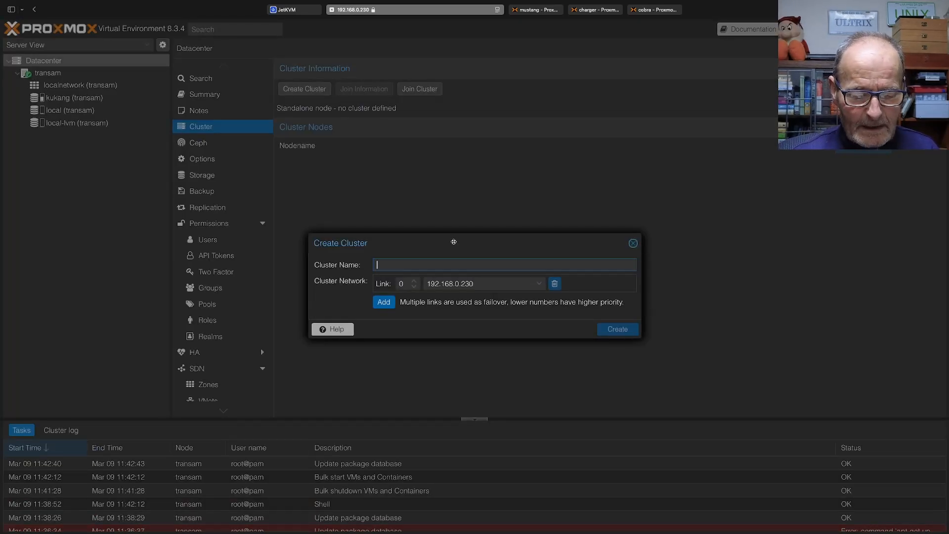
{"action": "type", "text": "batcave3"}
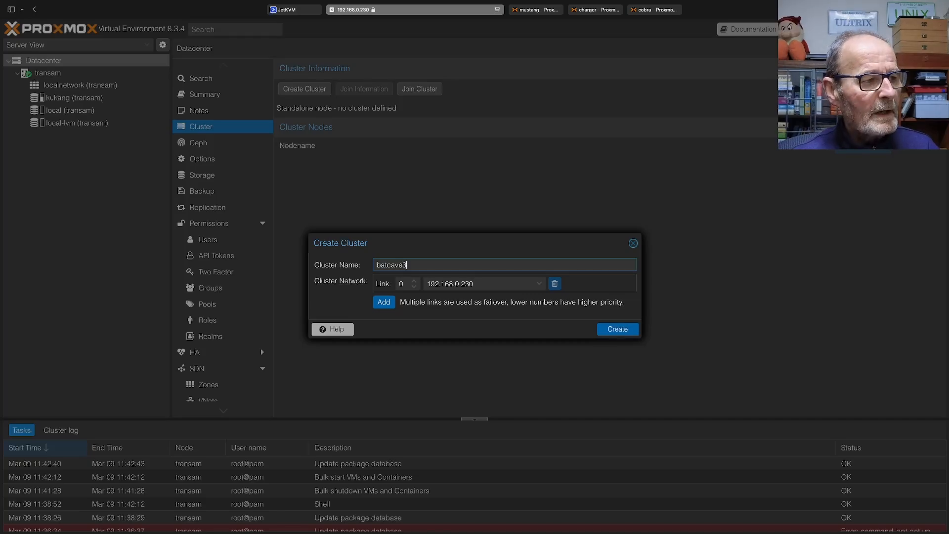
{"action": "key", "text": "BackSpace"}
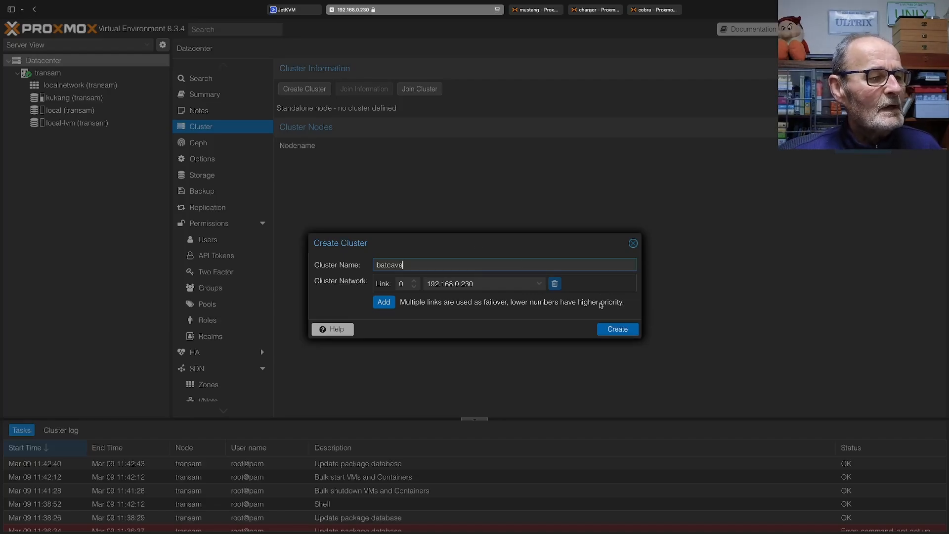
{"action": "left_click", "coordinate": [618, 329]}
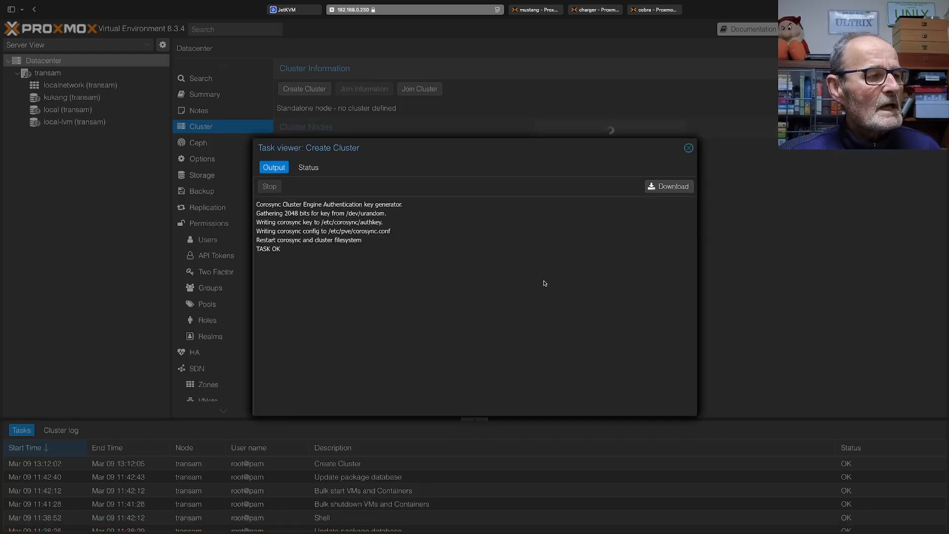
{"action": "left_click", "coordinate": [689, 148]}
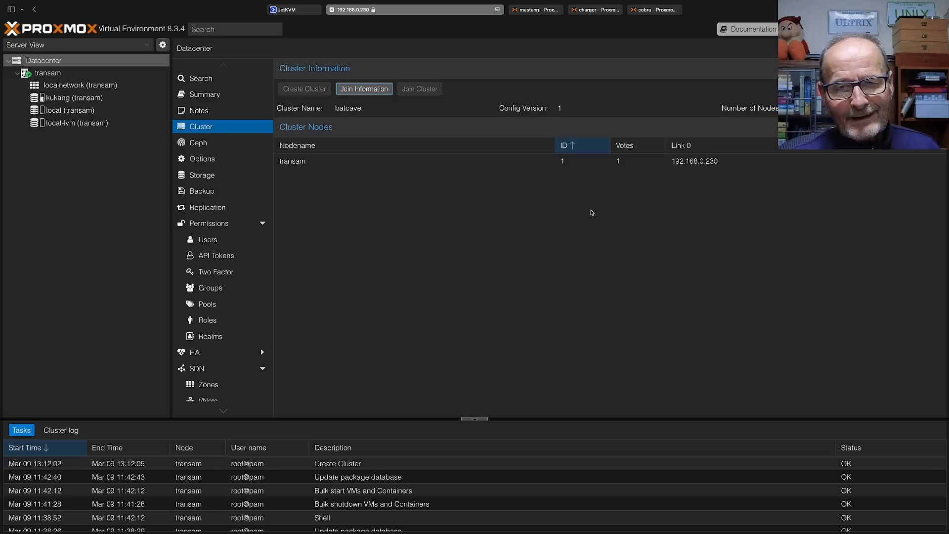
Copy the batcave cluster's join information from the transam node
{"action": "left_click", "coordinate": [303, 163]}
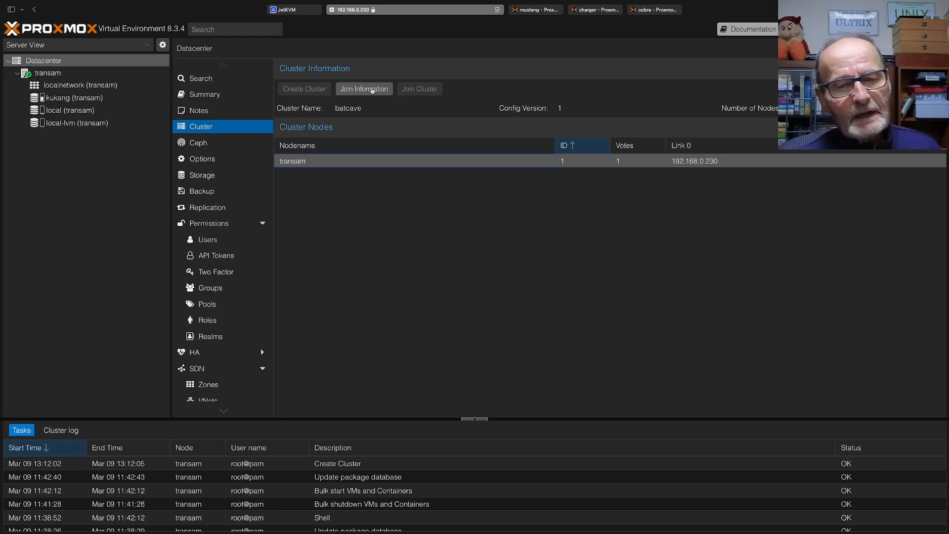
{"action": "left_click", "coordinate": [372, 90]}
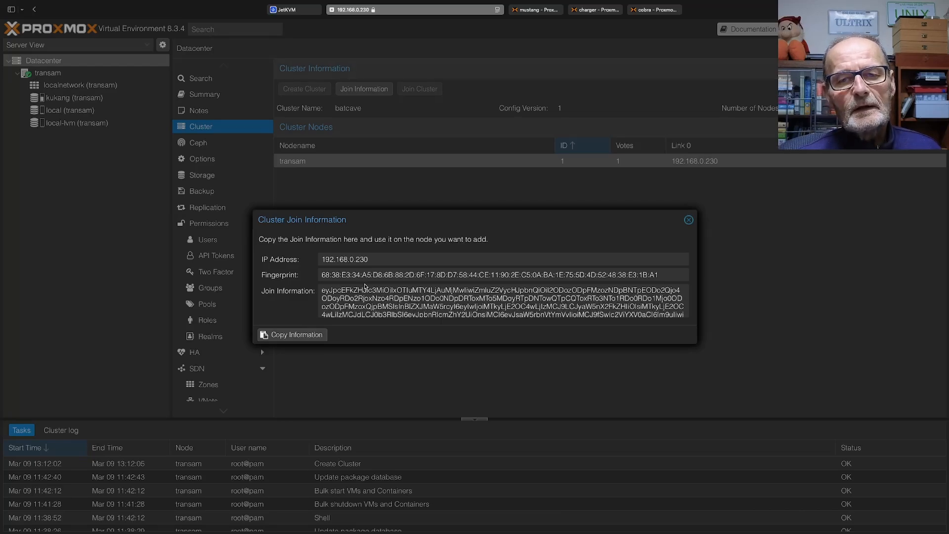
{"action": "left_click", "coordinate": [314, 336]}
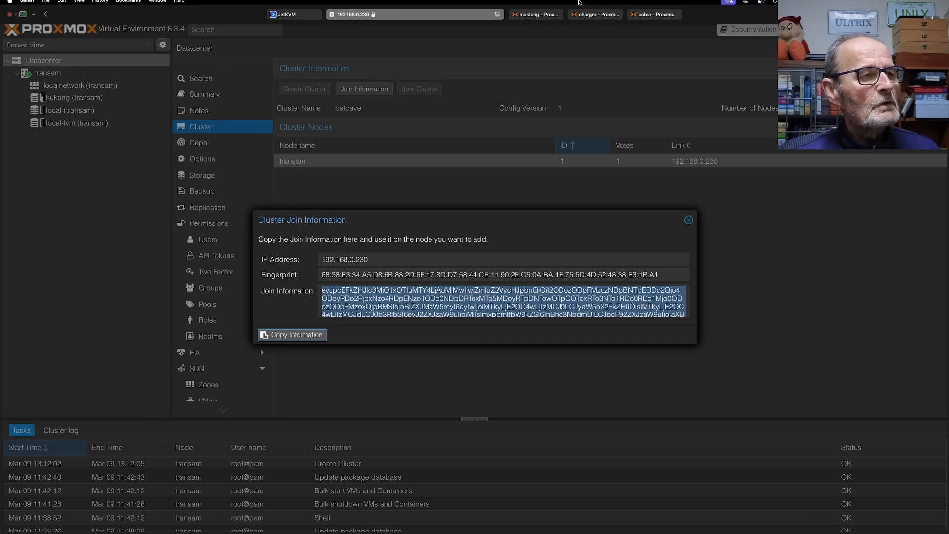
Log in to the mustang node as root with the saved password and dismiss the subscription notice
{"action": "left_click", "coordinate": [540, 18]}
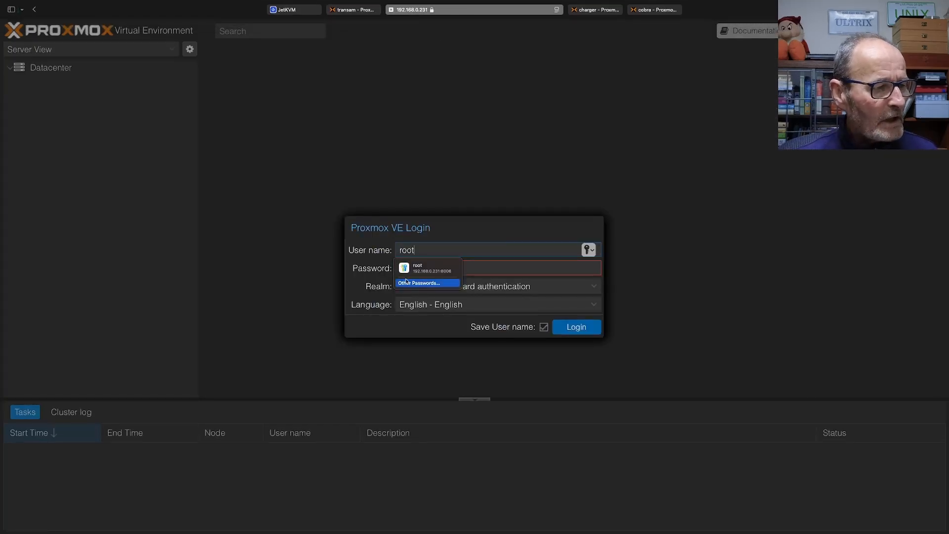
{"action": "left_click", "coordinate": [421, 275]}
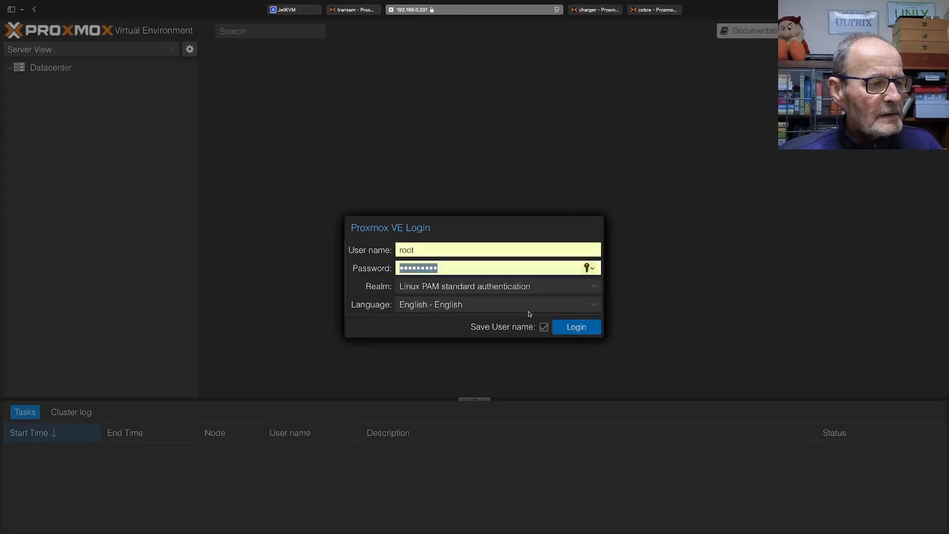
{"action": "left_click", "coordinate": [577, 328]}
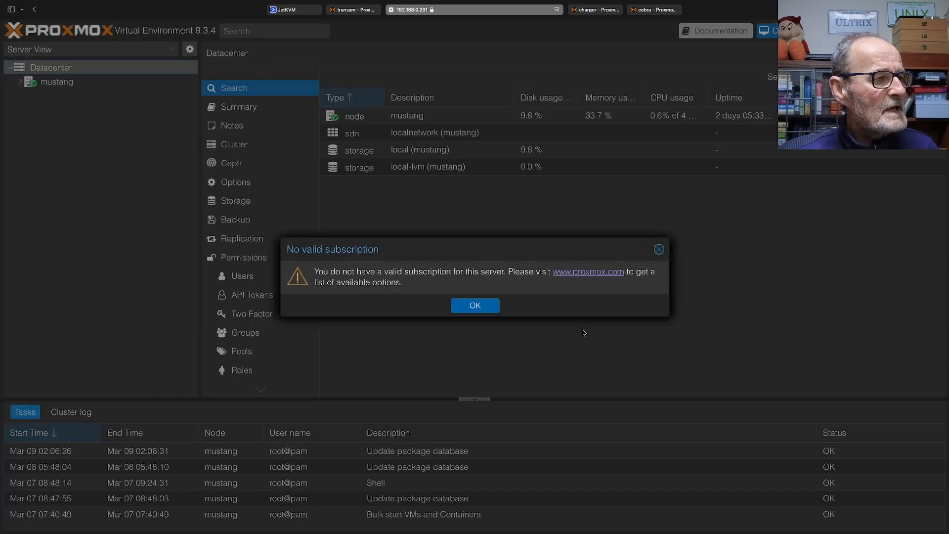
{"action": "left_click", "coordinate": [476, 307]}
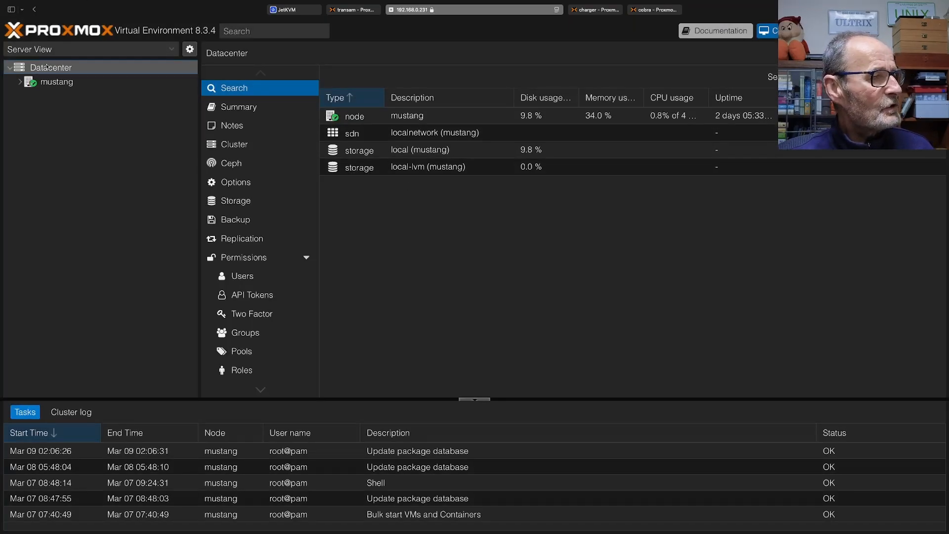
Join mustang to the batcave cluster using the copied join information and the peer's root password
{"action": "left_click", "coordinate": [225, 143]}
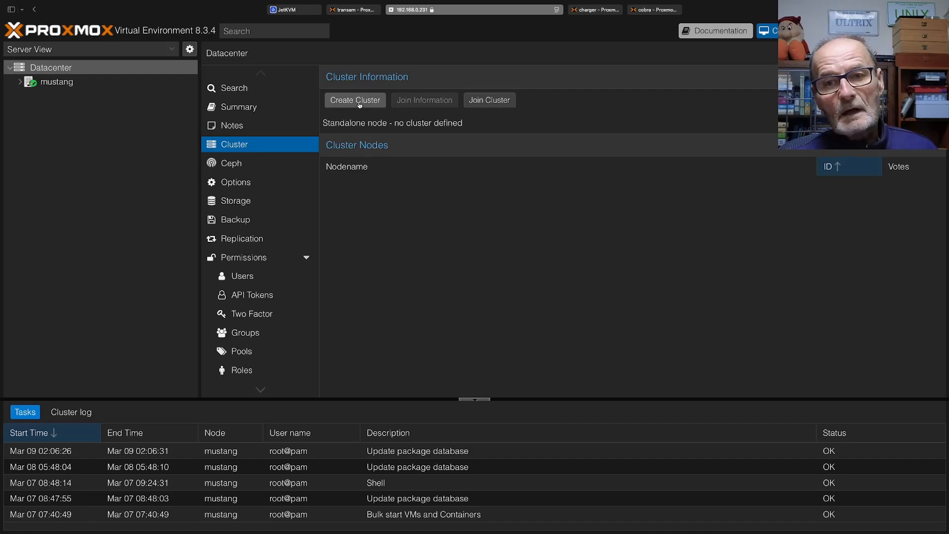
{"action": "left_click", "coordinate": [489, 100]}
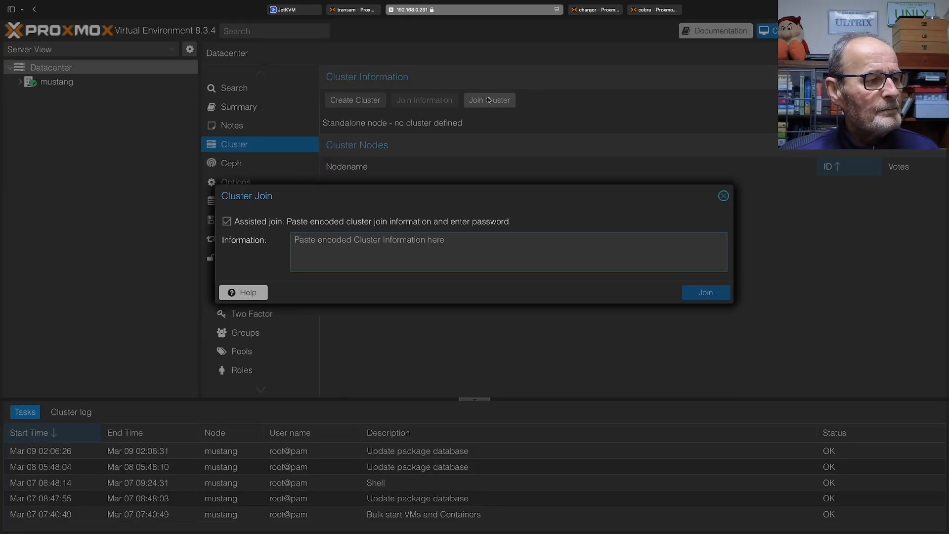
{"action": "left_click", "coordinate": [466, 245]}
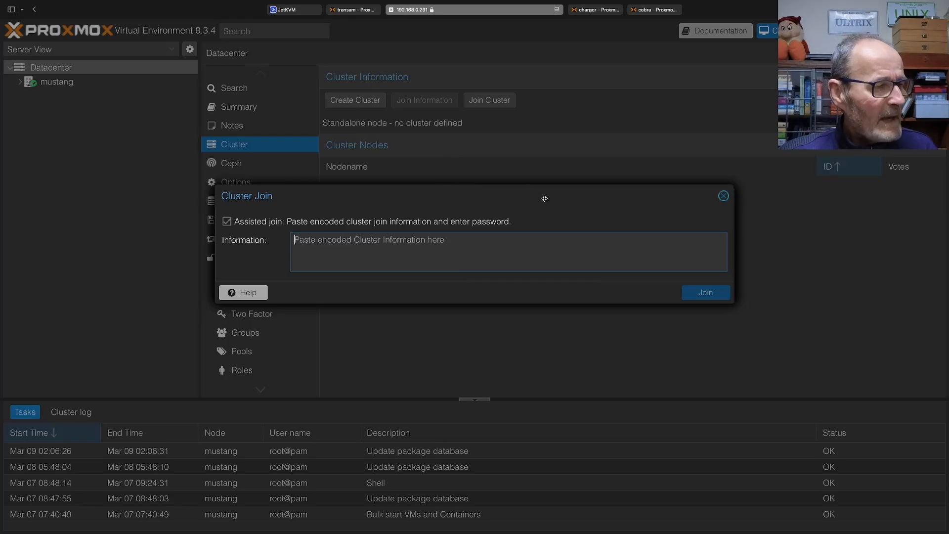
{"action": "key", "text": "super+v"}
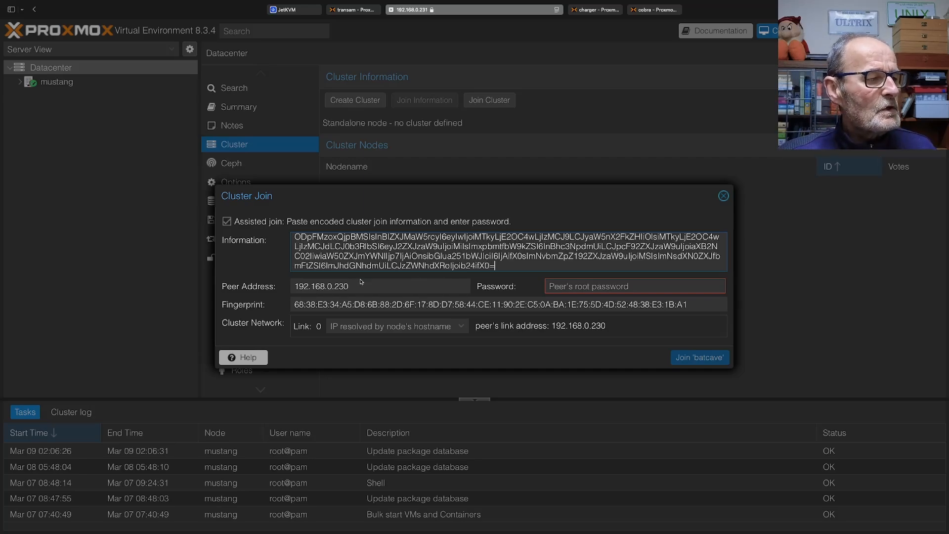
{"action": "left_click", "coordinate": [572, 285]}
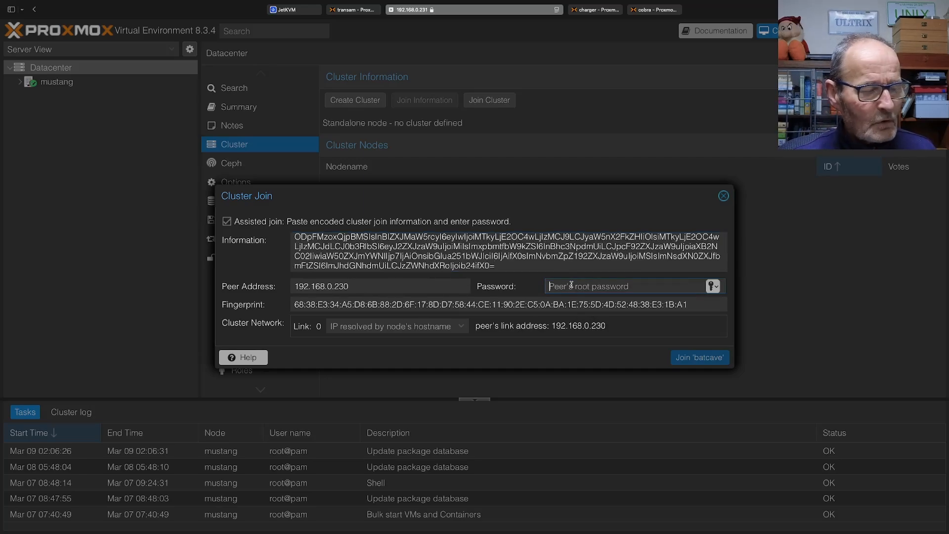
{"action": "type", "text": "***"}
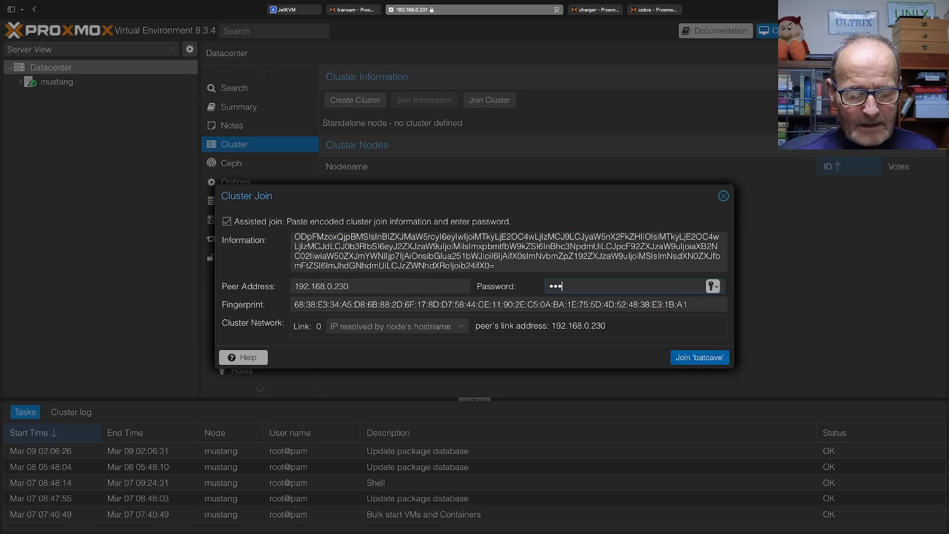
{"action": "type", "text": "******"}
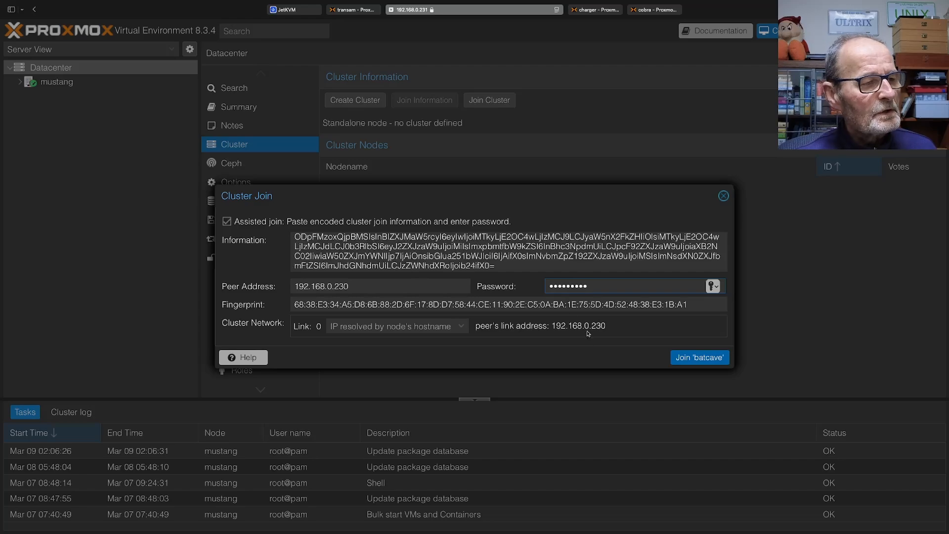
{"action": "left_click", "coordinate": [700, 357]}
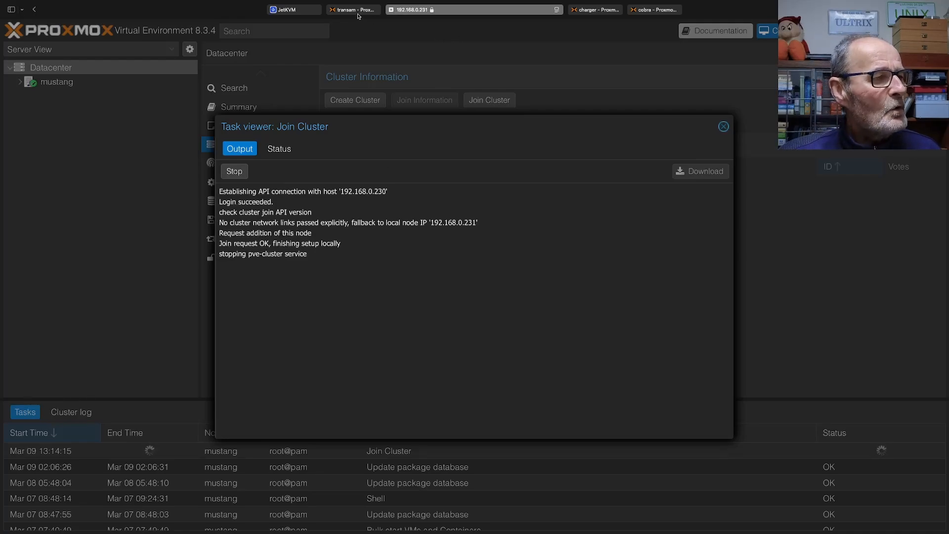
Check the cluster's node list on transam, and return to the mustang session
{"action": "mouse_move", "coordinate": [349, 12]}
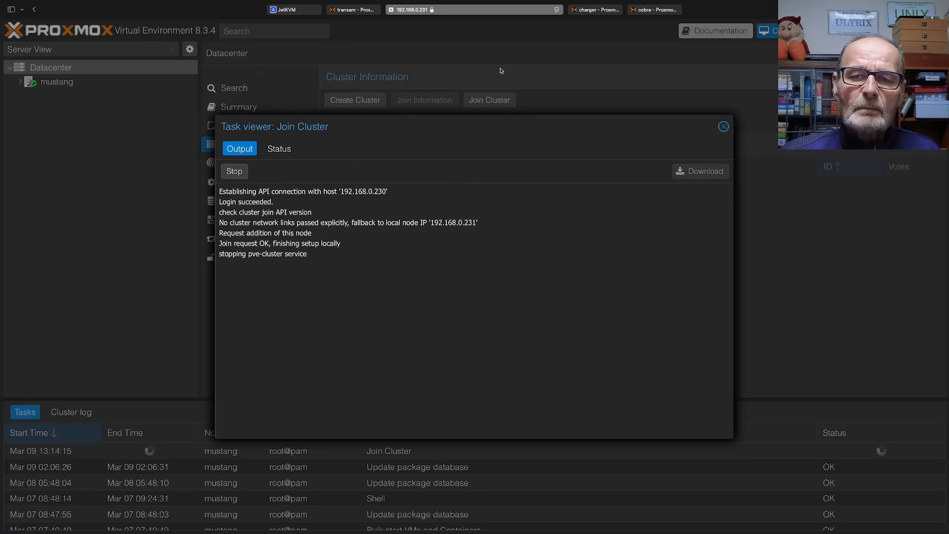
{"action": "left_click", "coordinate": [354, 9]}
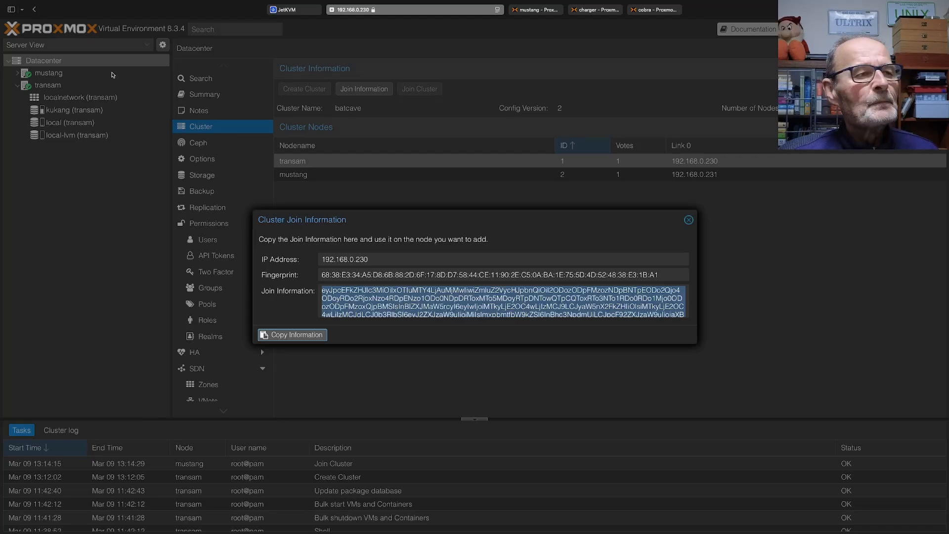
{"action": "left_click", "coordinate": [525, 8]}
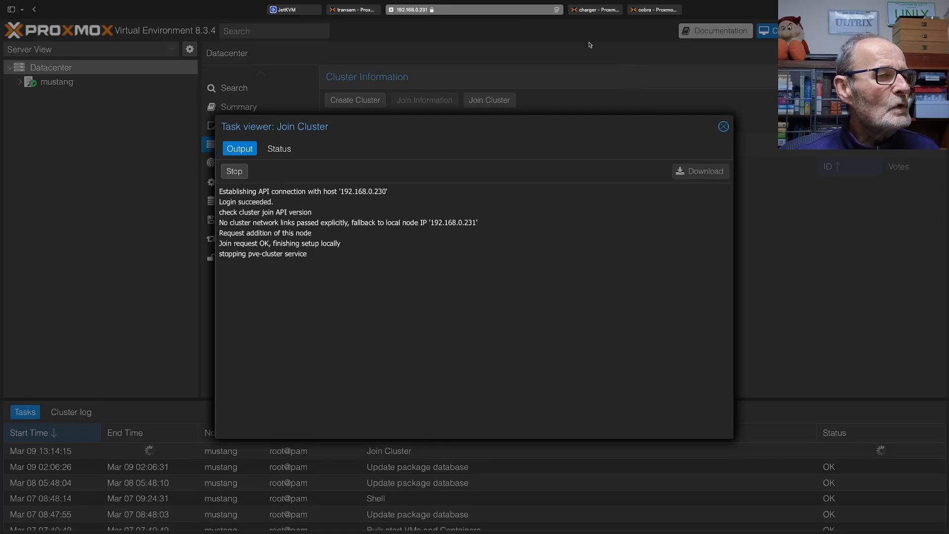
Reload mustang's web interface and proceed to the site despite the certificate warning
{"action": "left_click", "coordinate": [460, 11]}
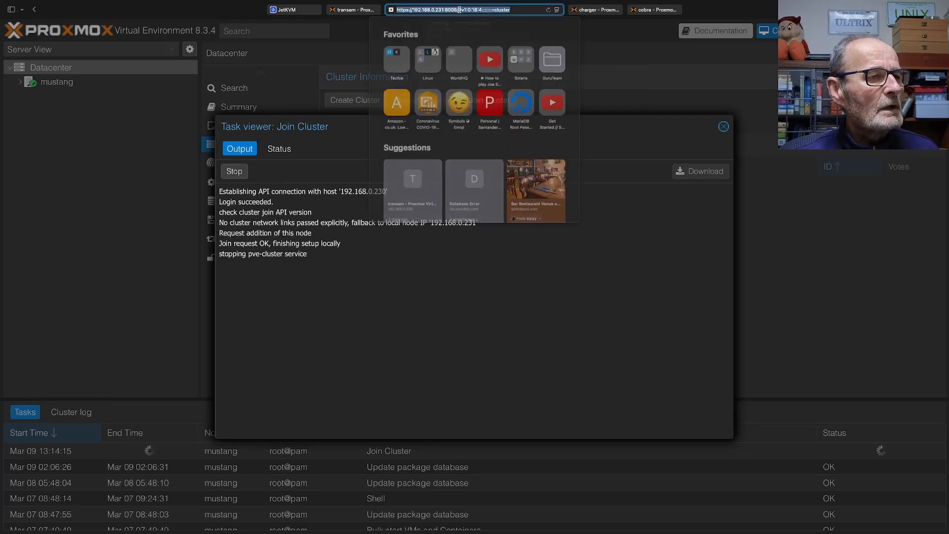
{"action": "key", "text": "Return"}
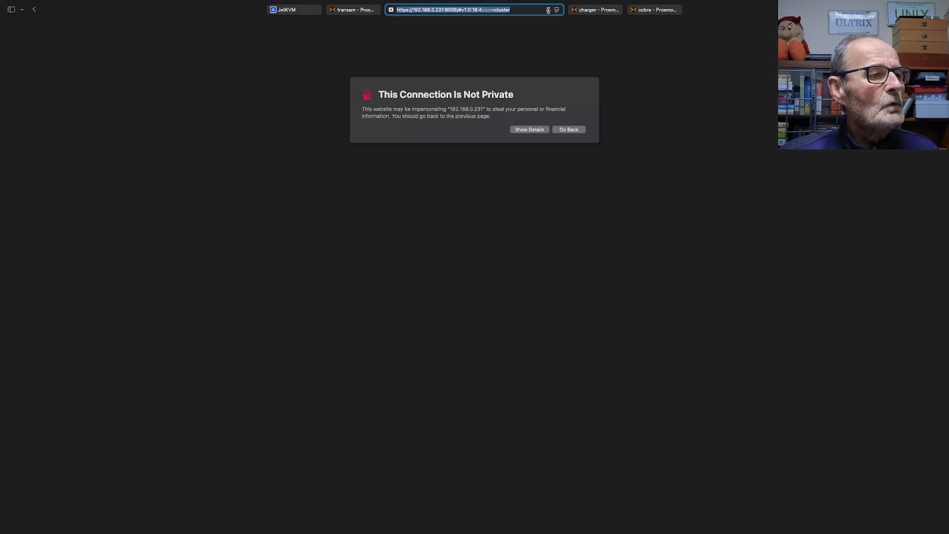
{"action": "left_click", "coordinate": [528, 130]}
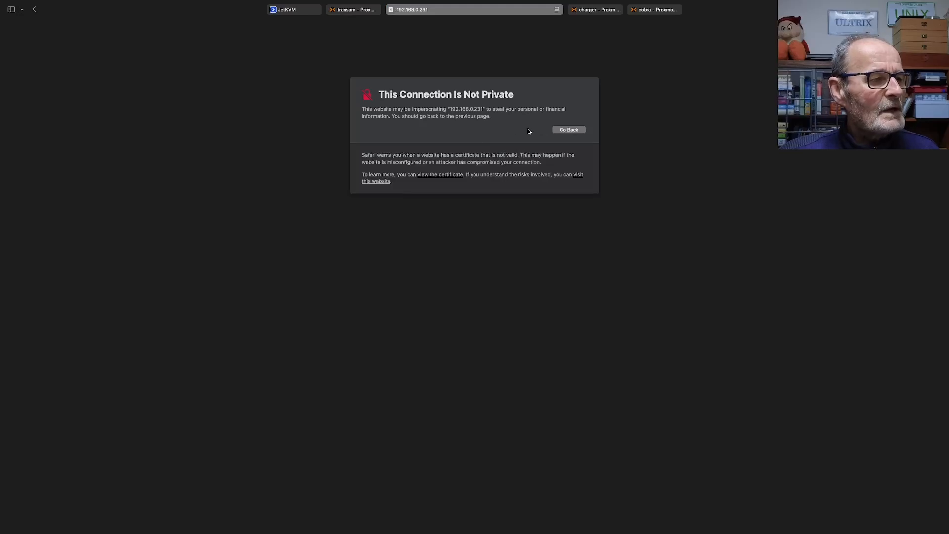
{"action": "left_click", "coordinate": [377, 182]}
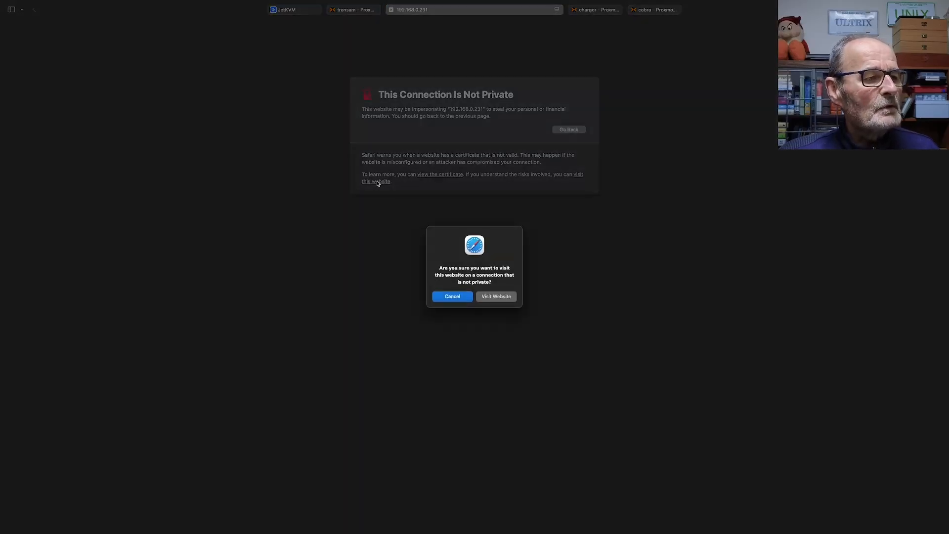
{"action": "left_click", "coordinate": [497, 297]}
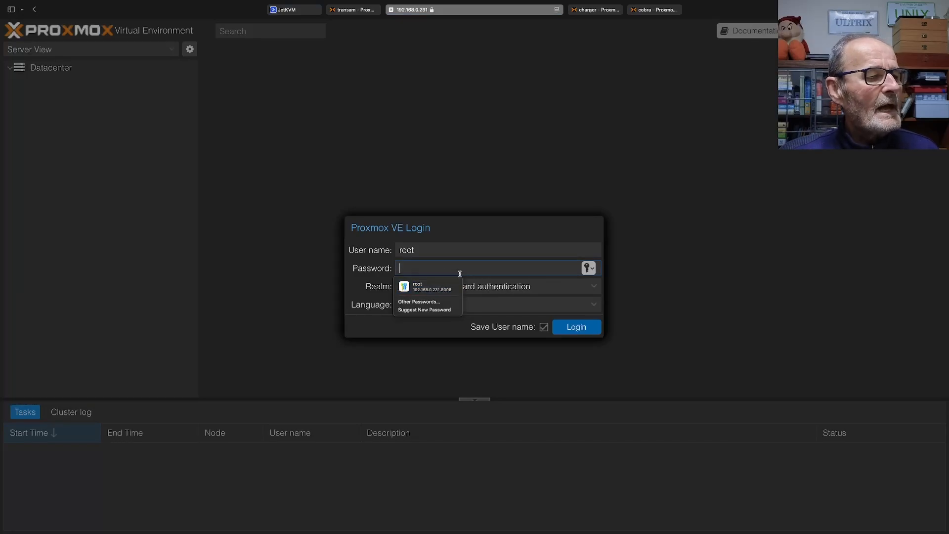
Log back in to mustang as root with the saved password and dismiss the subscription notice
{"action": "left_click", "coordinate": [424, 287]}
{"action": "left_click", "coordinate": [585, 328]}
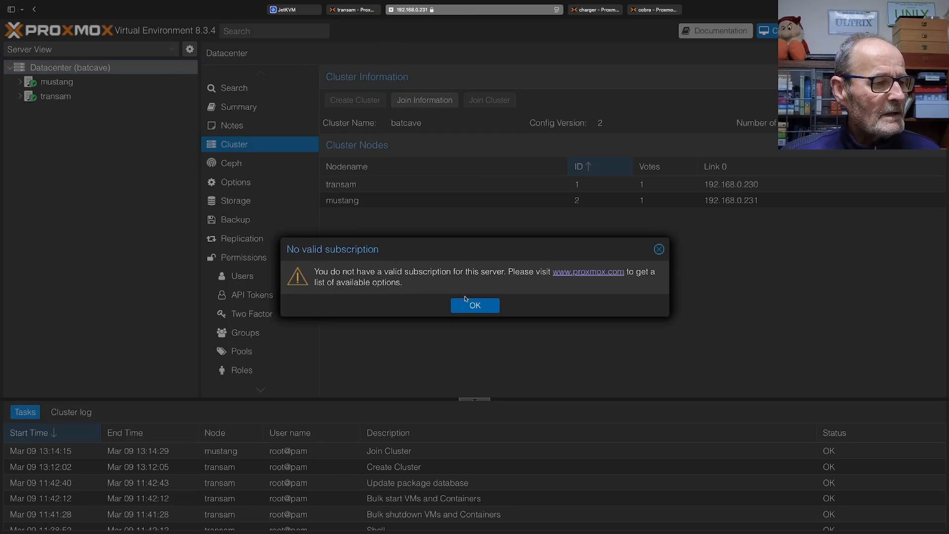
{"action": "left_click", "coordinate": [483, 306]}
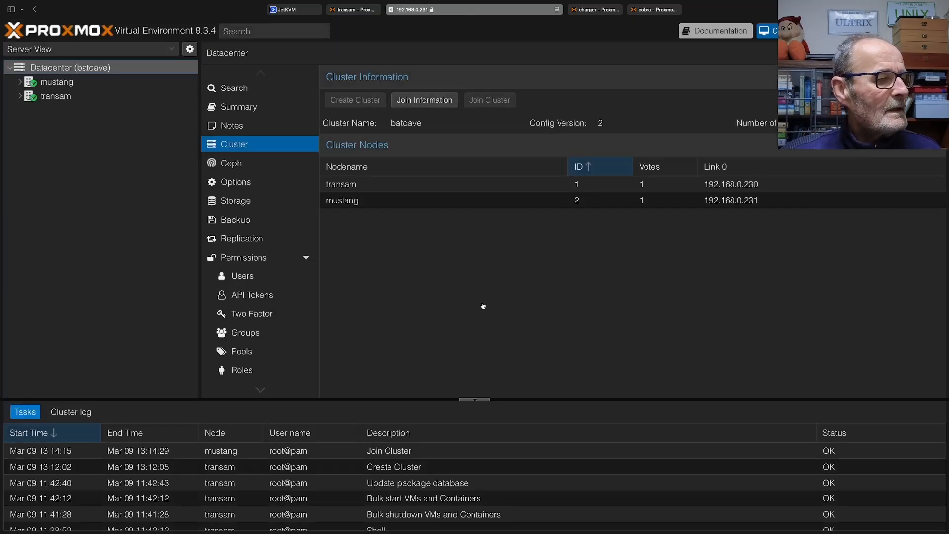
Dismiss the cluster join information on transam and close mustang's separate browser session
{"action": "left_click", "coordinate": [352, 10]}
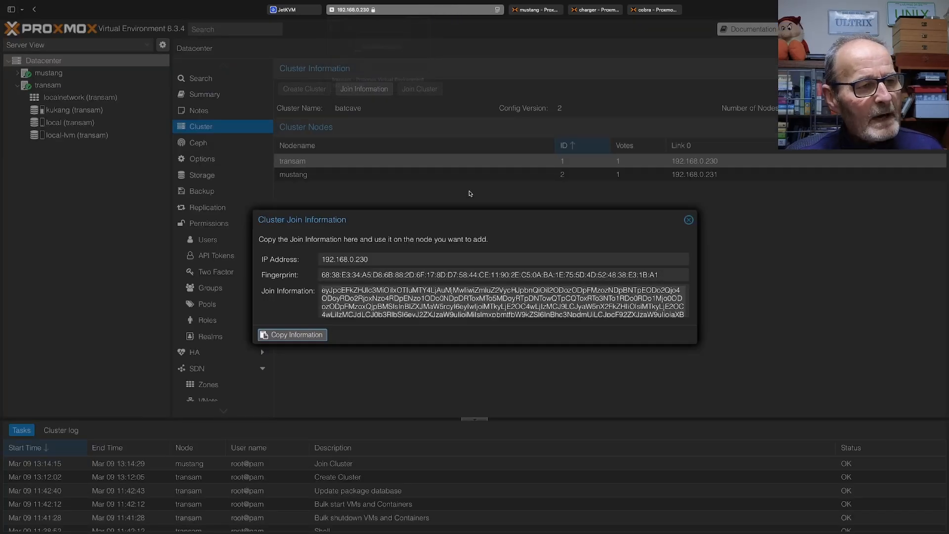
{"action": "left_click", "coordinate": [689, 221]}
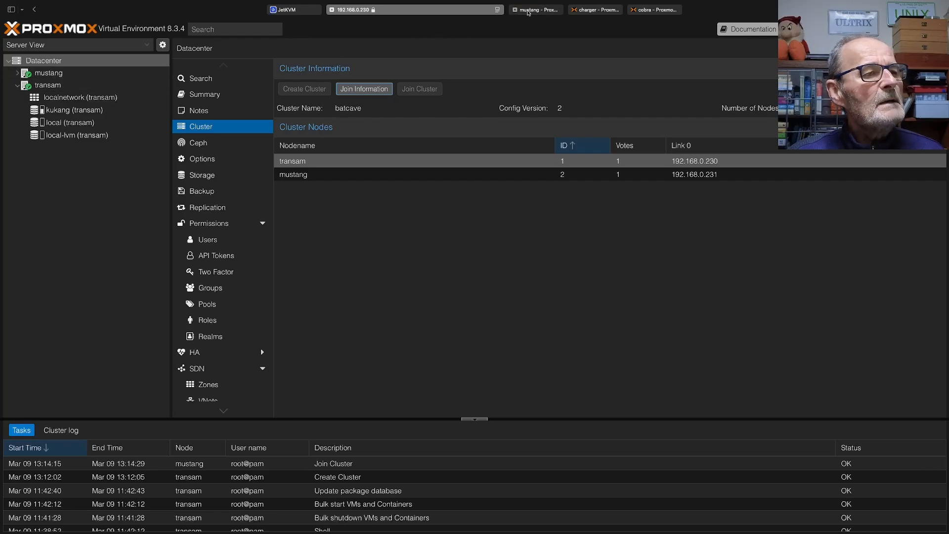
{"action": "left_click", "coordinate": [527, 13]}
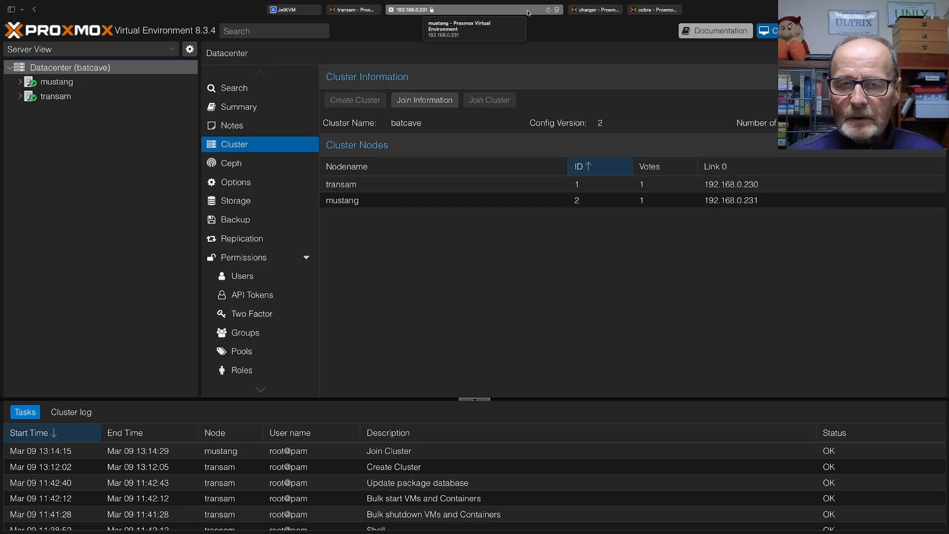
{"action": "key", "text": "super+w"}
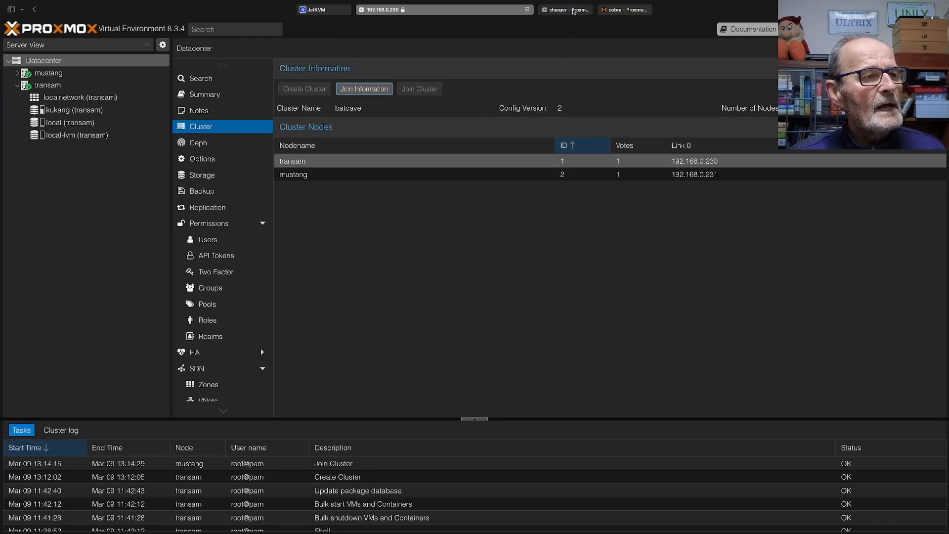
Log in to charger as root with the saved password and dismiss the subscription notice
{"action": "left_click", "coordinate": [573, 12]}
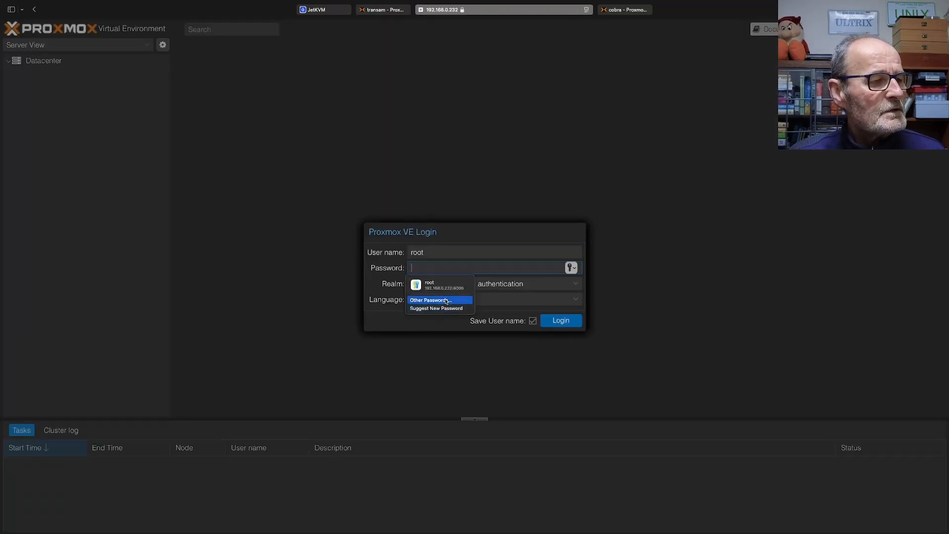
{"action": "left_click", "coordinate": [434, 285]}
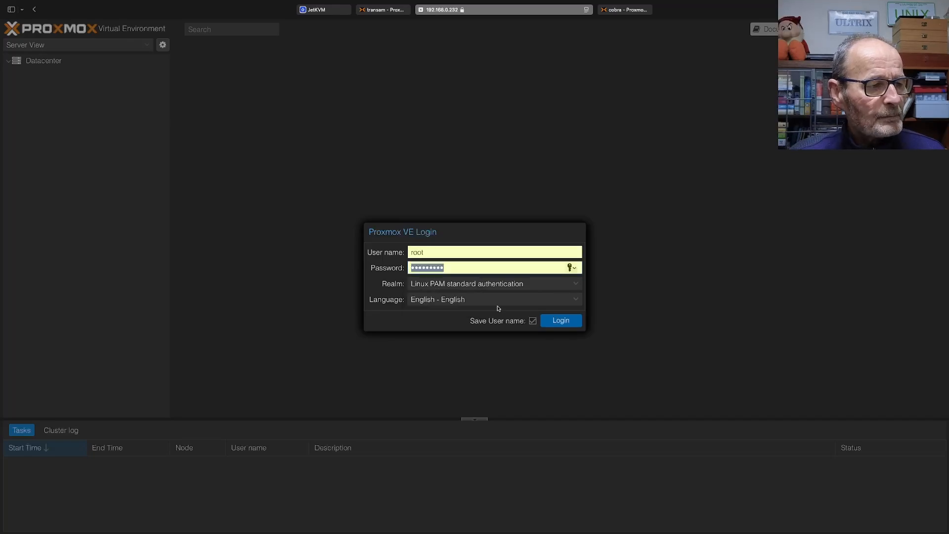
{"action": "left_click", "coordinate": [559, 321]}
{"action": "left_click", "coordinate": [477, 303]}
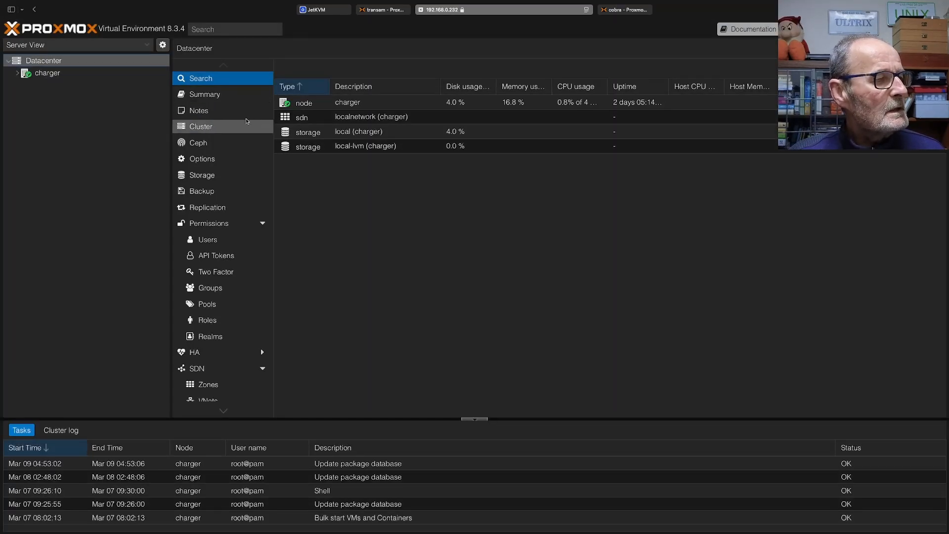
Join charger to the batcave cluster using the copied join information and the peer's root password, and dismiss the task output
{"action": "left_click", "coordinate": [230, 127]}
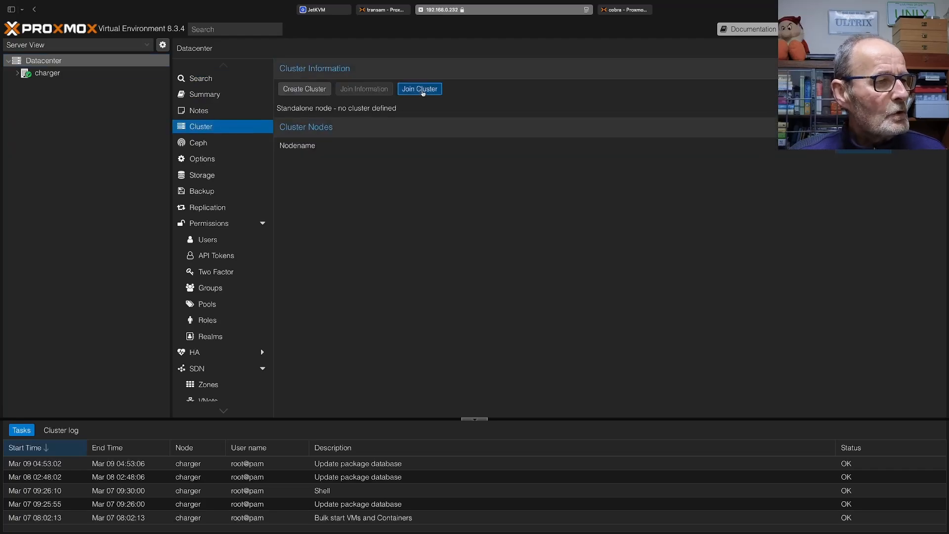
{"action": "left_click", "coordinate": [420, 90]}
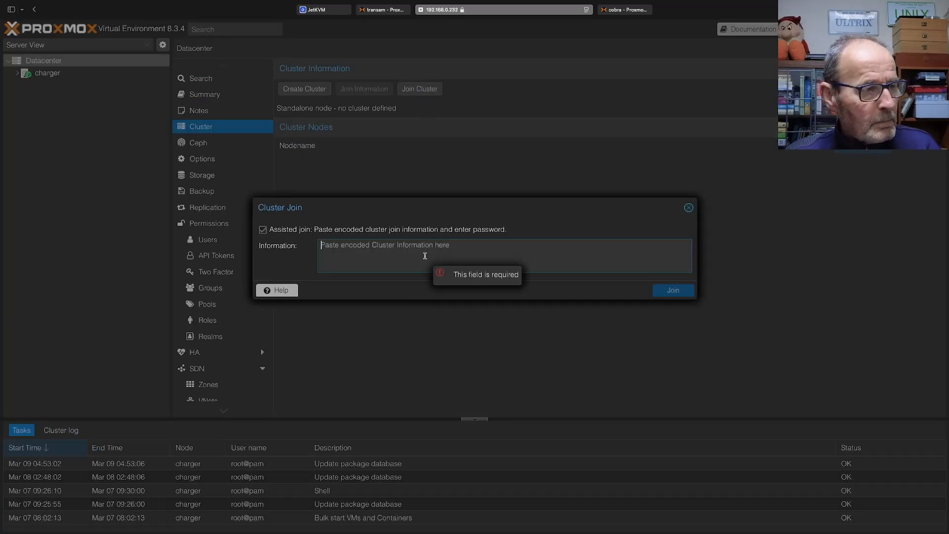
{"action": "key", "text": "super+v"}
{"action": "left_click", "coordinate": [573, 285]}
{"action": "type", "text": "••"}
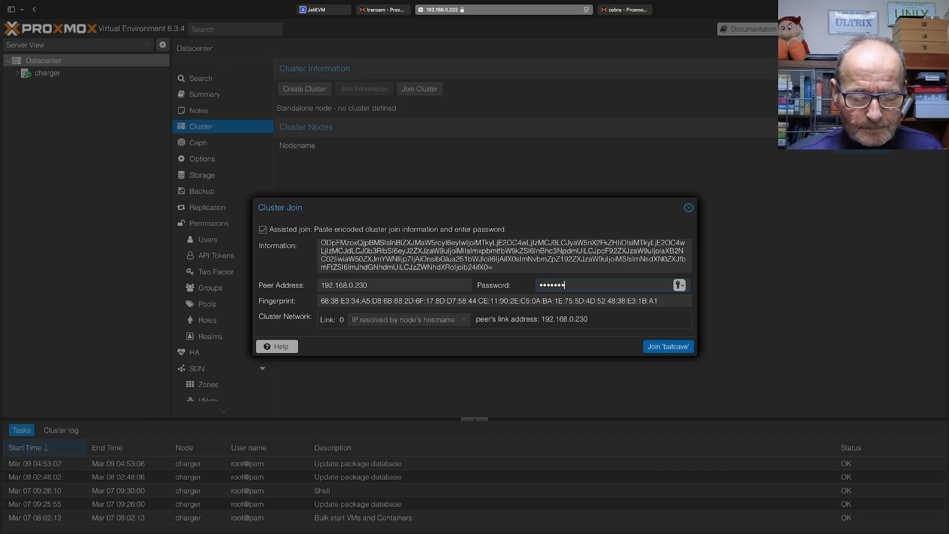
{"action": "left_click", "coordinate": [668, 347]}
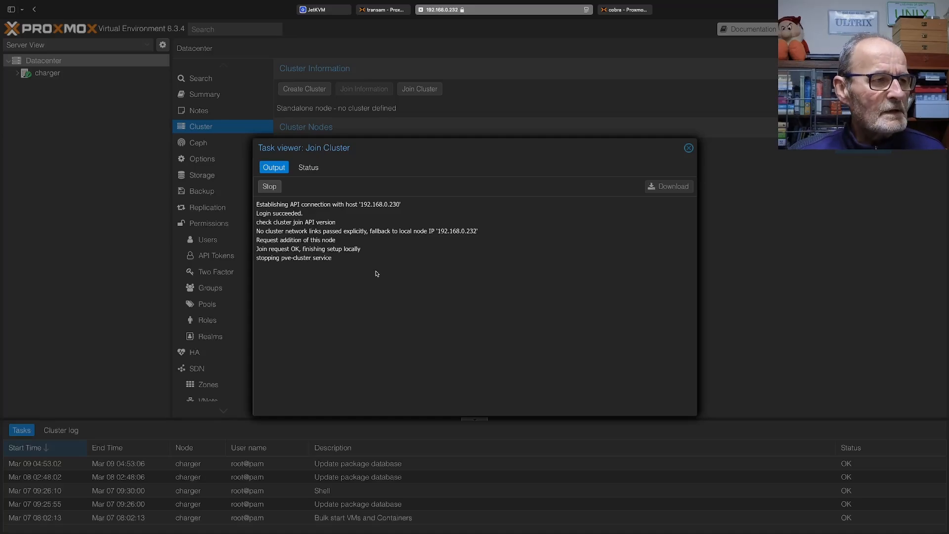
{"action": "left_click", "coordinate": [689, 149]}
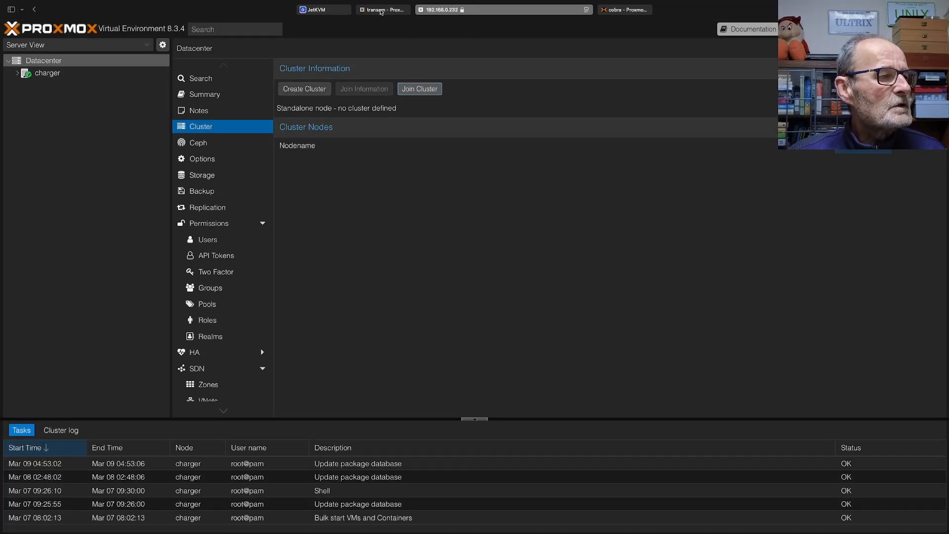
Open the charger node from the transam session and close charger's separate browser session
{"action": "left_click", "coordinate": [381, 11]}
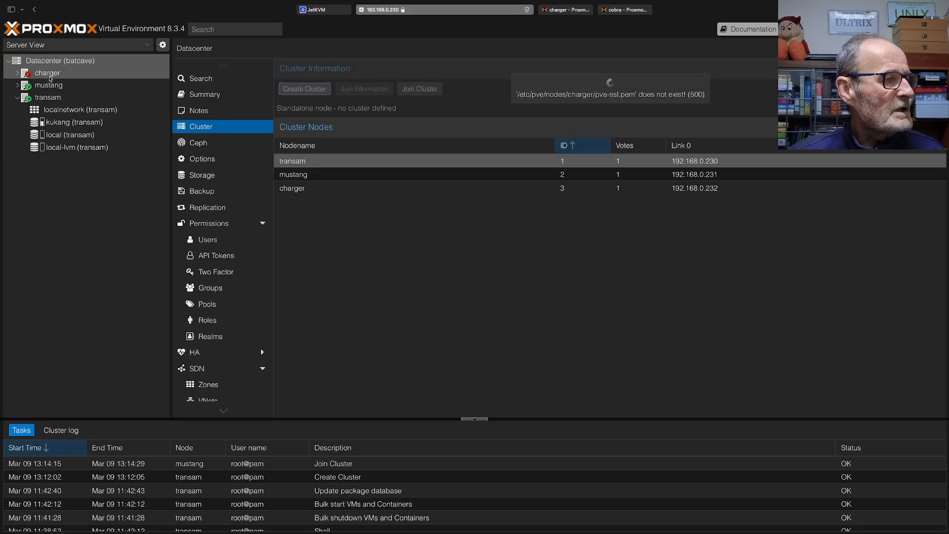
{"action": "left_click", "coordinate": [43, 73]}
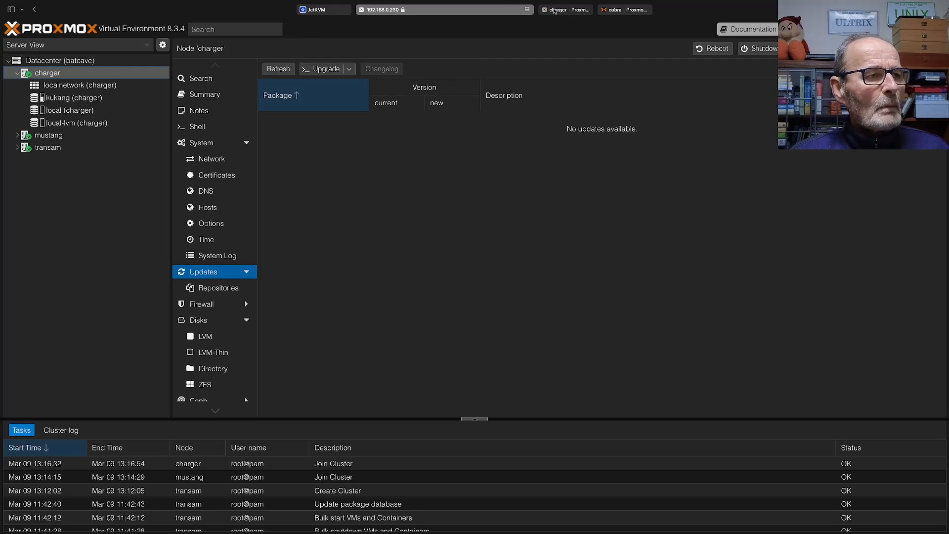
{"action": "left_click", "coordinate": [546, 11]}
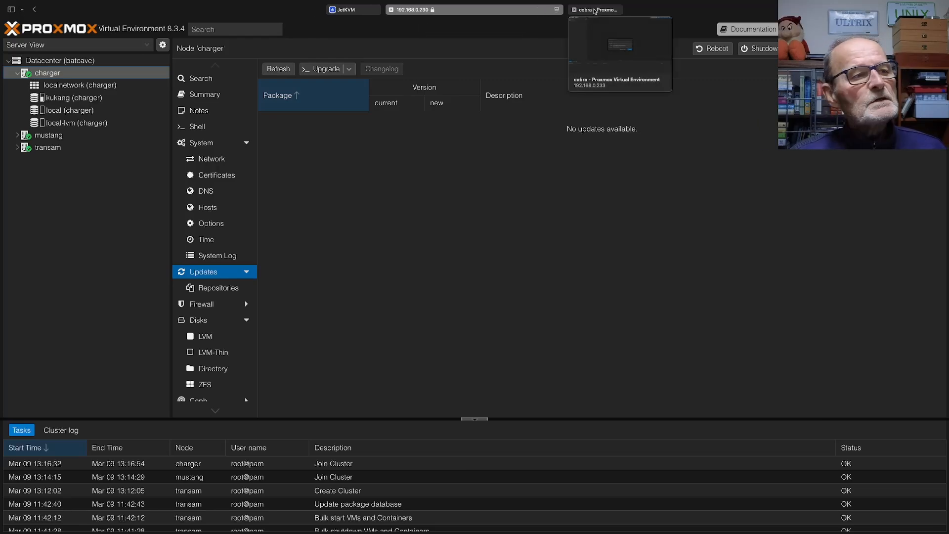
Log in to cobra as root with the saved password and dismiss the subscription notice
{"action": "left_click", "coordinate": [595, 10]}
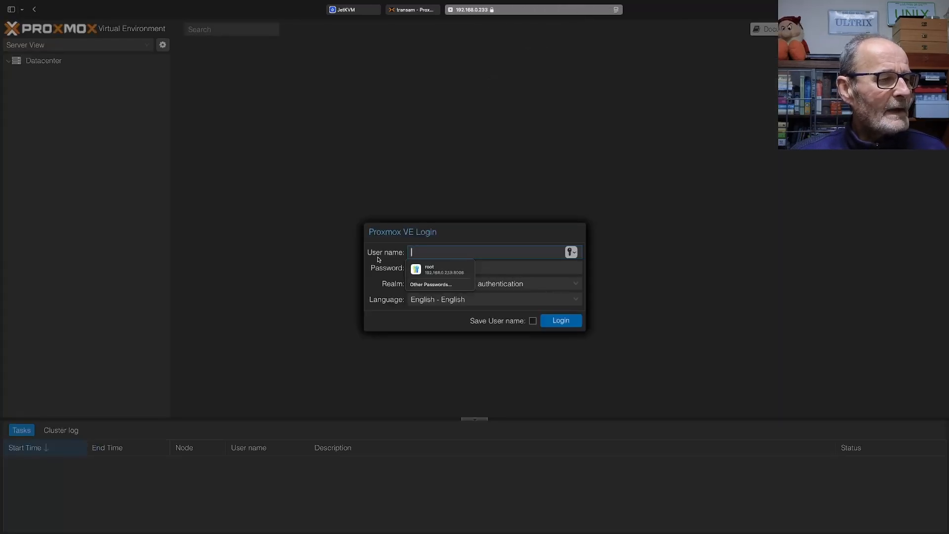
{"action": "left_click", "coordinate": [438, 270]}
{"action": "left_click", "coordinate": [561, 321]}
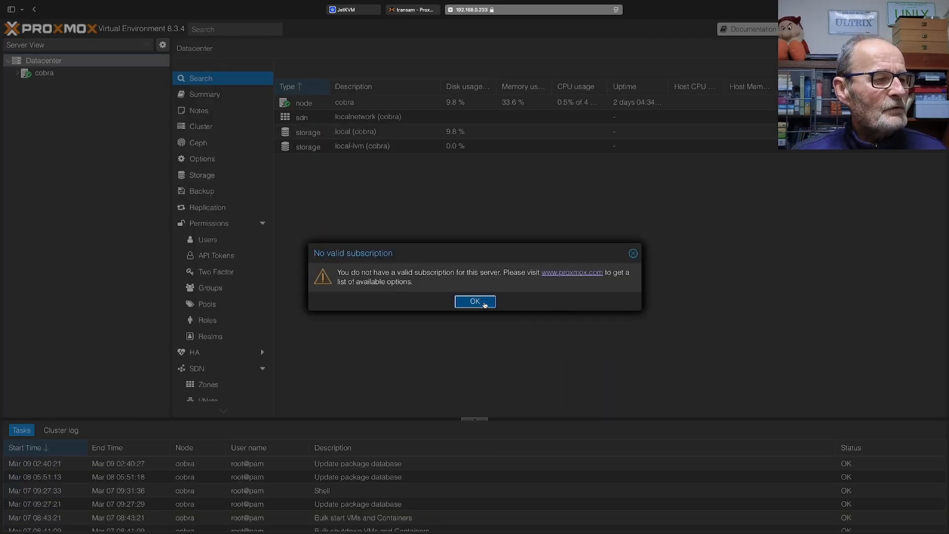
{"action": "left_click", "coordinate": [483, 304]}
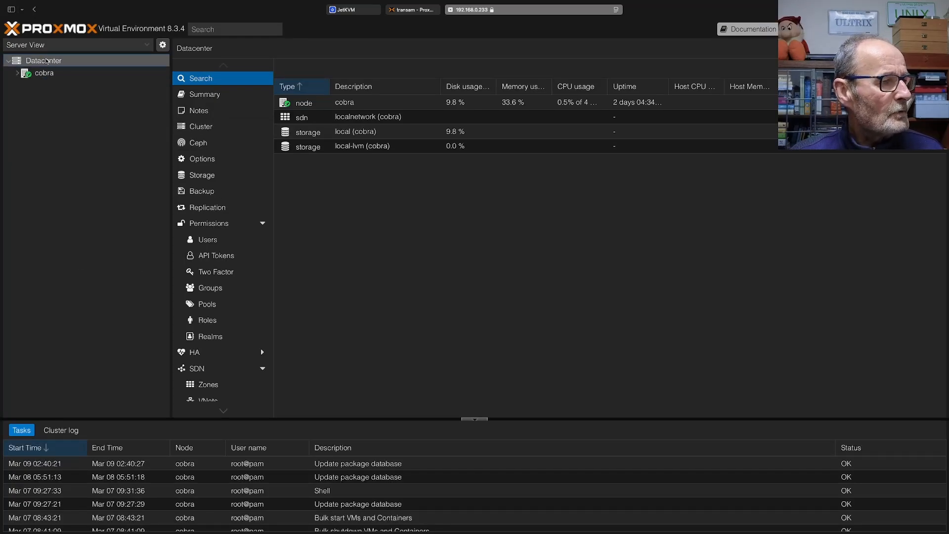
Join cobra to the batcave cluster using the copied join information and the peer's root password, and dismiss the task output
{"action": "left_click", "coordinate": [200, 126]}
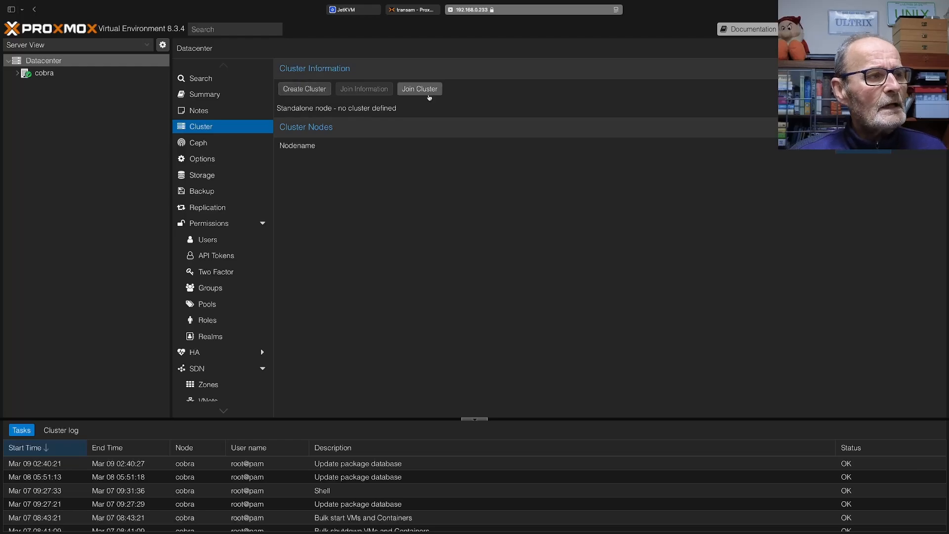
{"action": "left_click", "coordinate": [420, 89]}
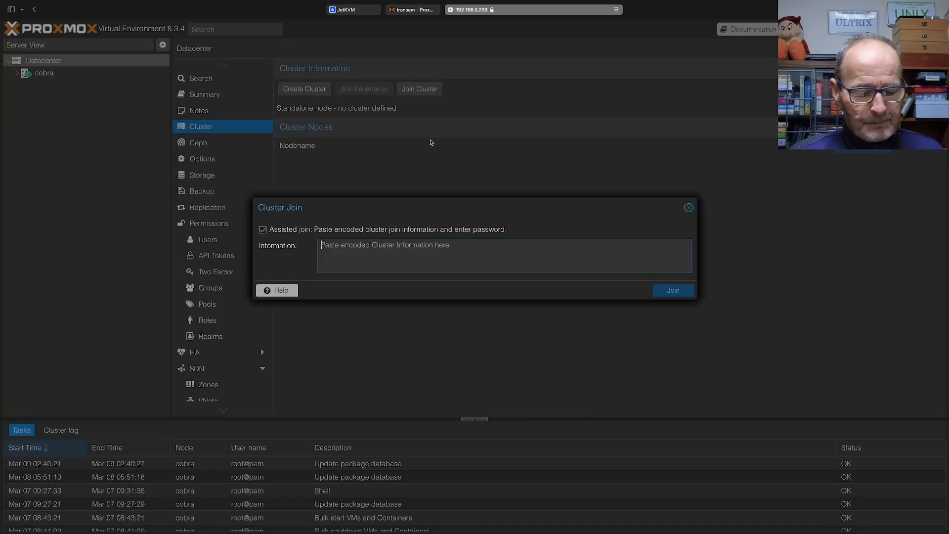
{"action": "key", "text": "super+v"}
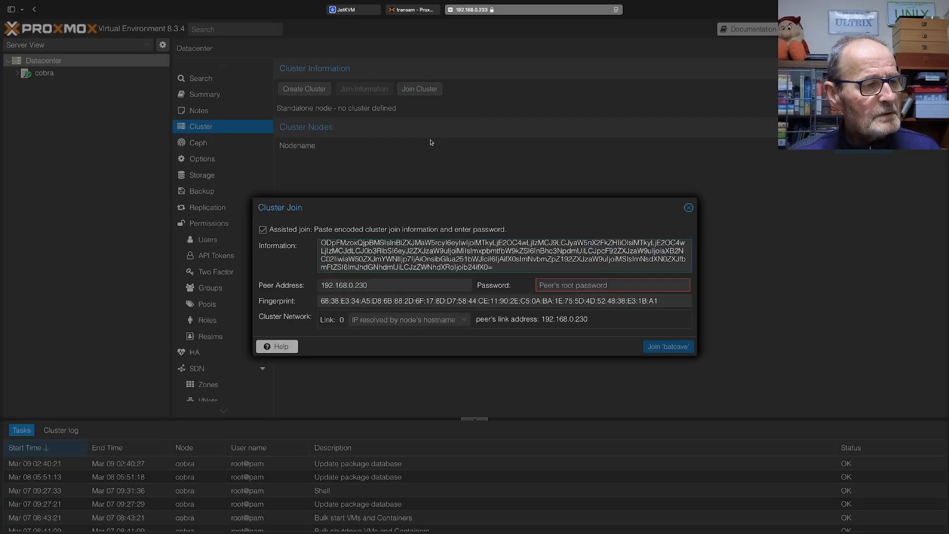
{"action": "left_click", "coordinate": [558, 287]}
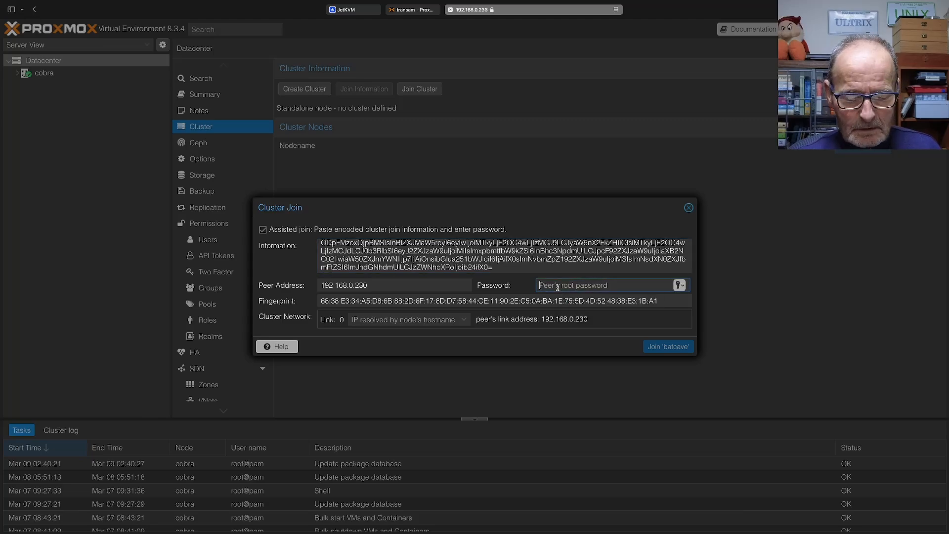
{"action": "type", "text": "*********"}
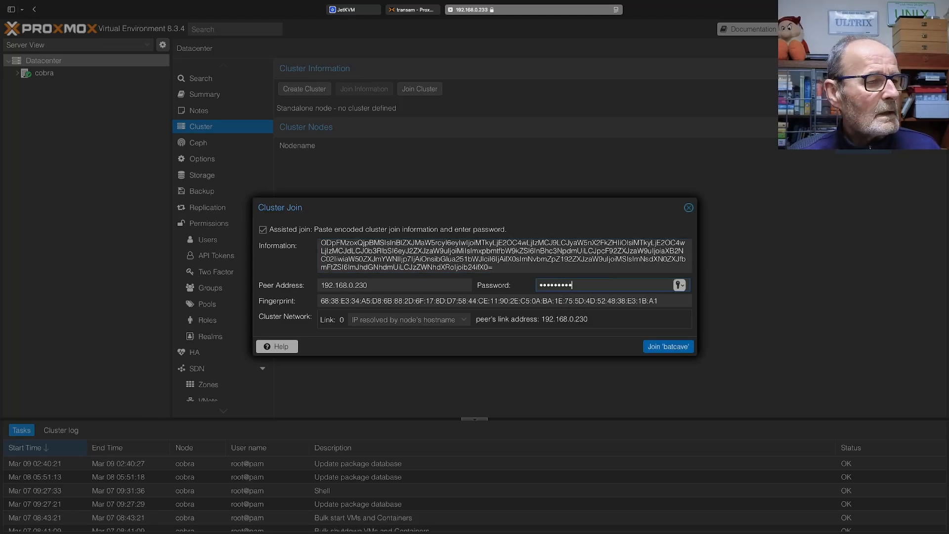
{"action": "key", "text": "Return"}
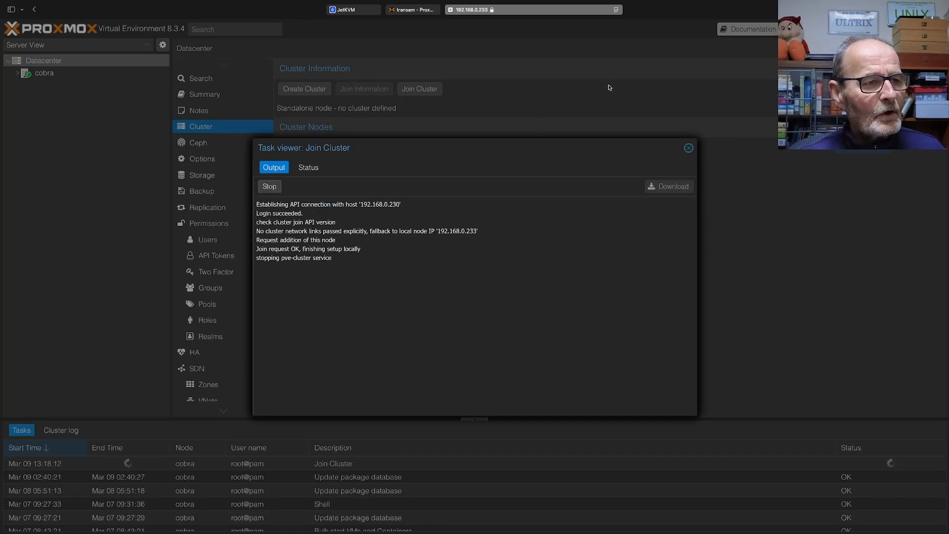
{"action": "left_click", "coordinate": [689, 148]}
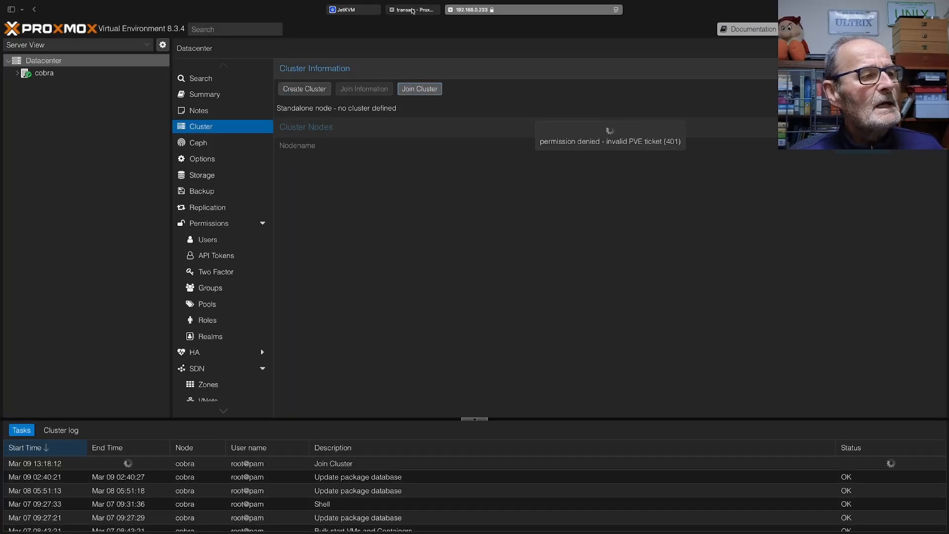
On transam, examine the resources under charger, cobra and mustang as well as the batcave cluster's node list
{"action": "left_click", "coordinate": [412, 10]}
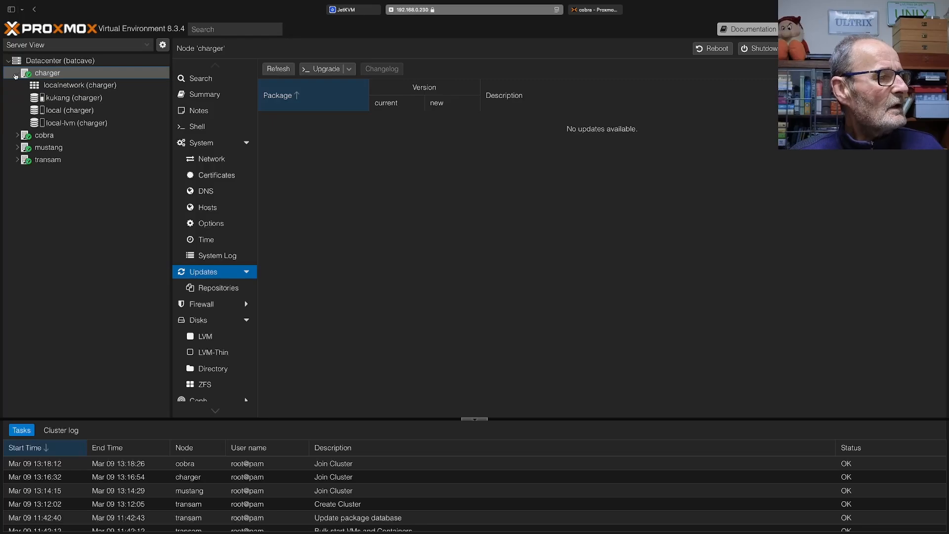
{"action": "left_click", "coordinate": [15, 74]}
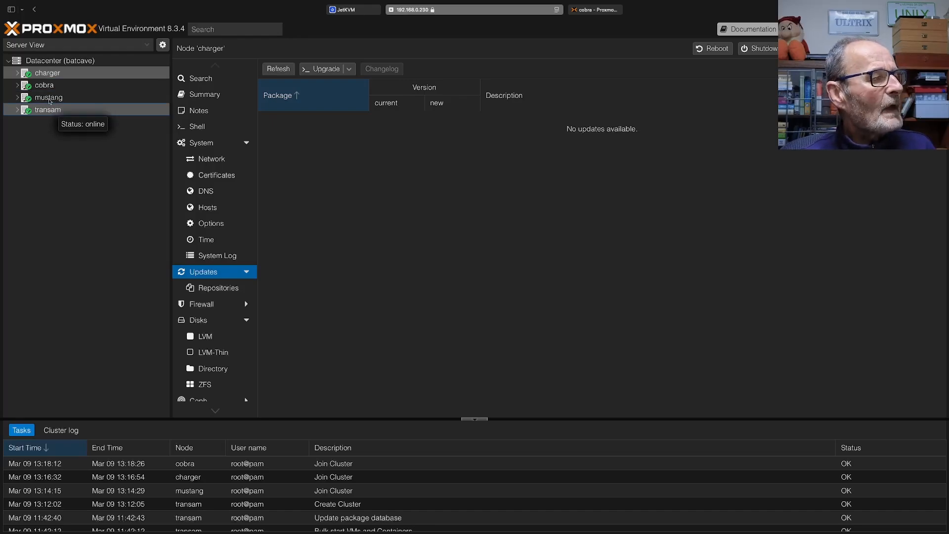
{"action": "left_click", "coordinate": [18, 86]}
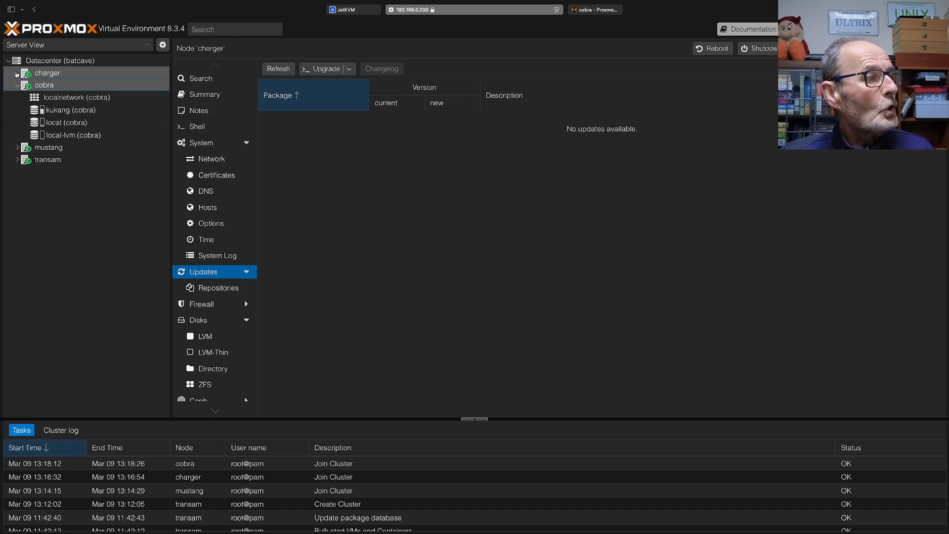
{"action": "left_click", "coordinate": [18, 72]}
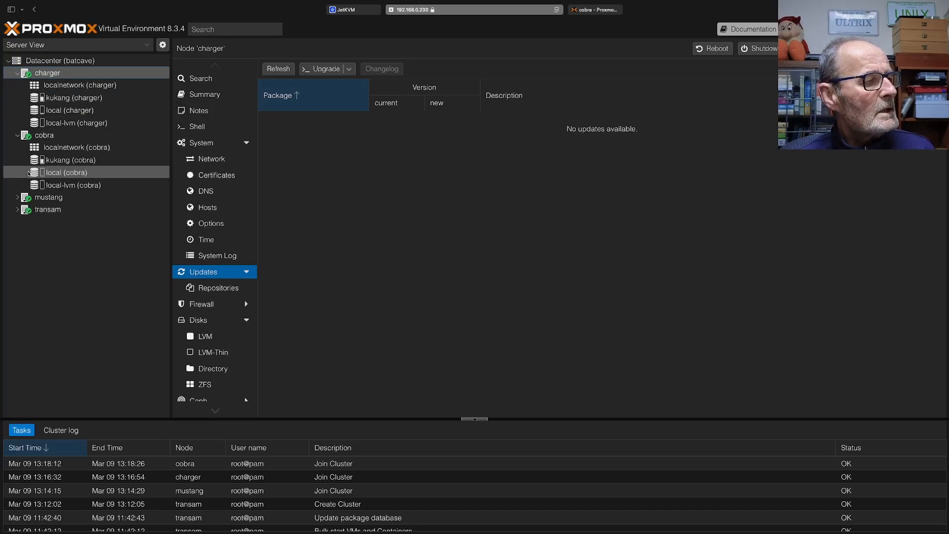
{"action": "left_click", "coordinate": [18, 198]}
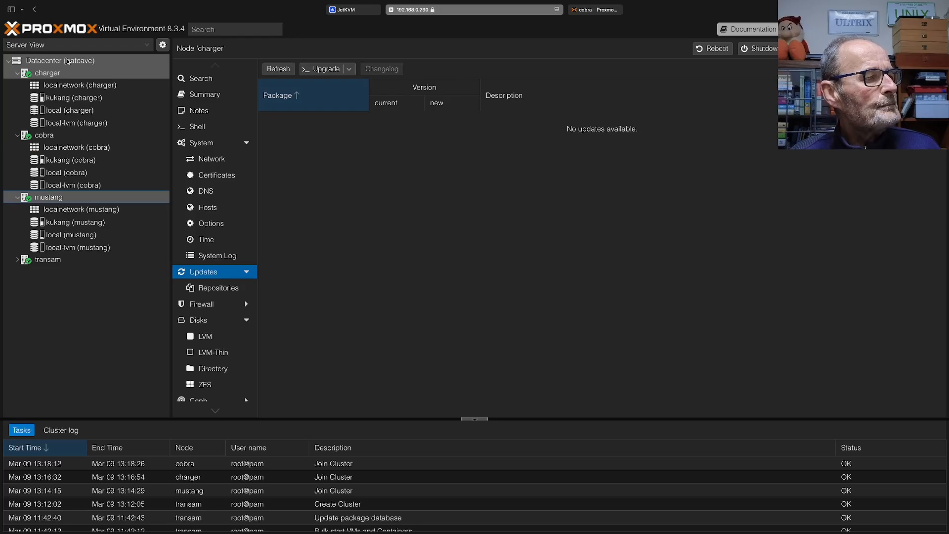
{"action": "left_click", "coordinate": [67, 61]}
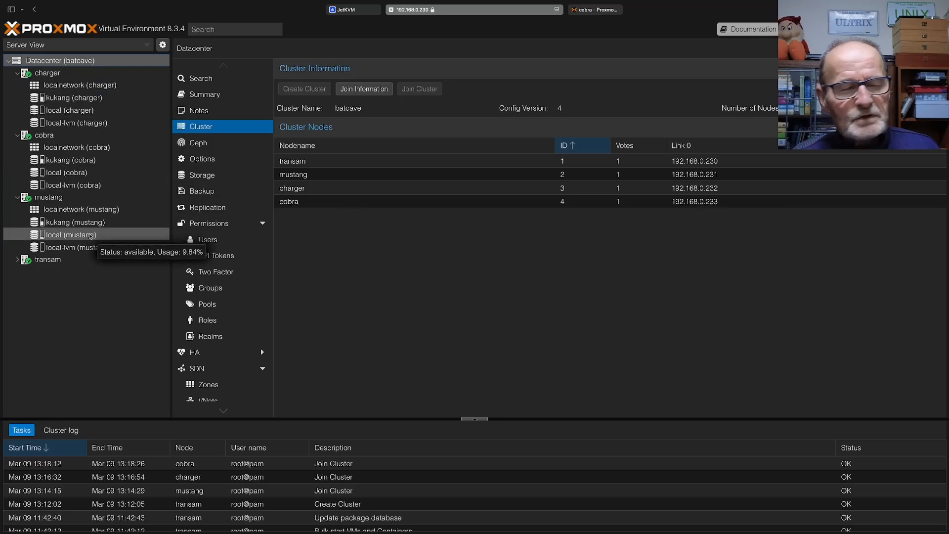
{"action": "left_click", "coordinate": [26, 73]}
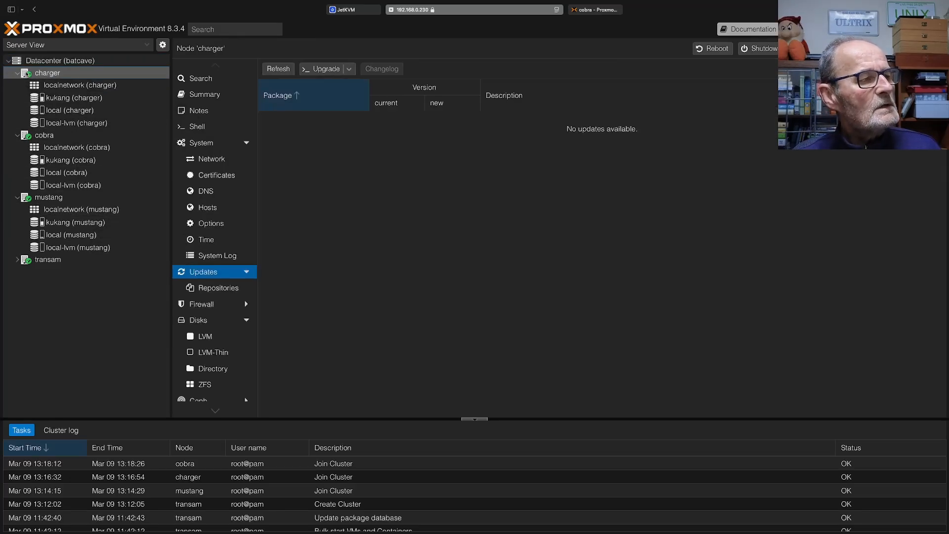